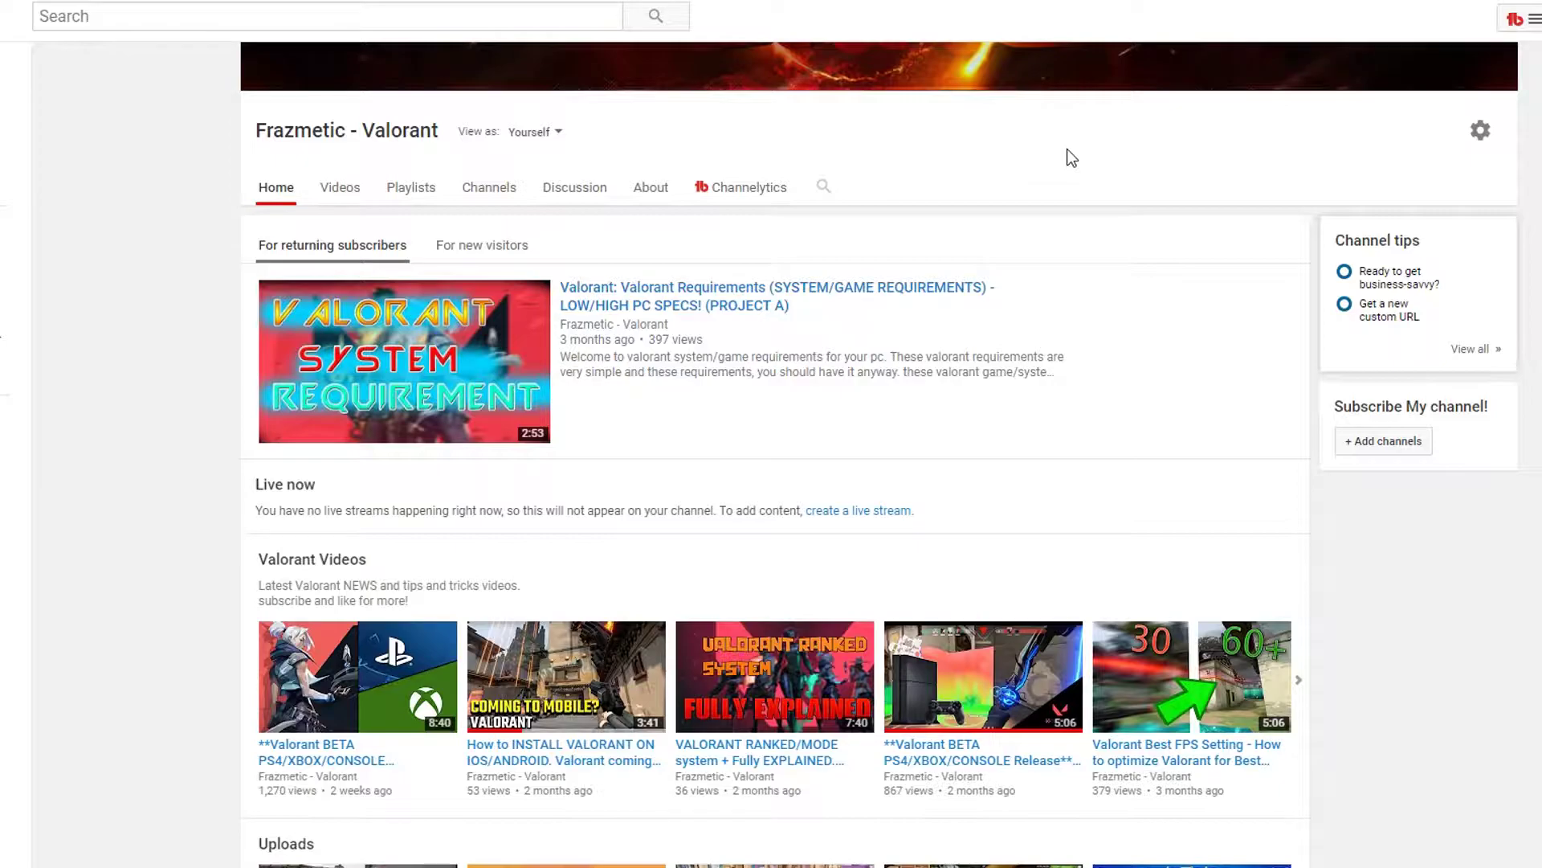
- Scroll the YouTube channel page up and back down
scroll(836, 320, up, 3)
scroll(913, 420, down, 1)
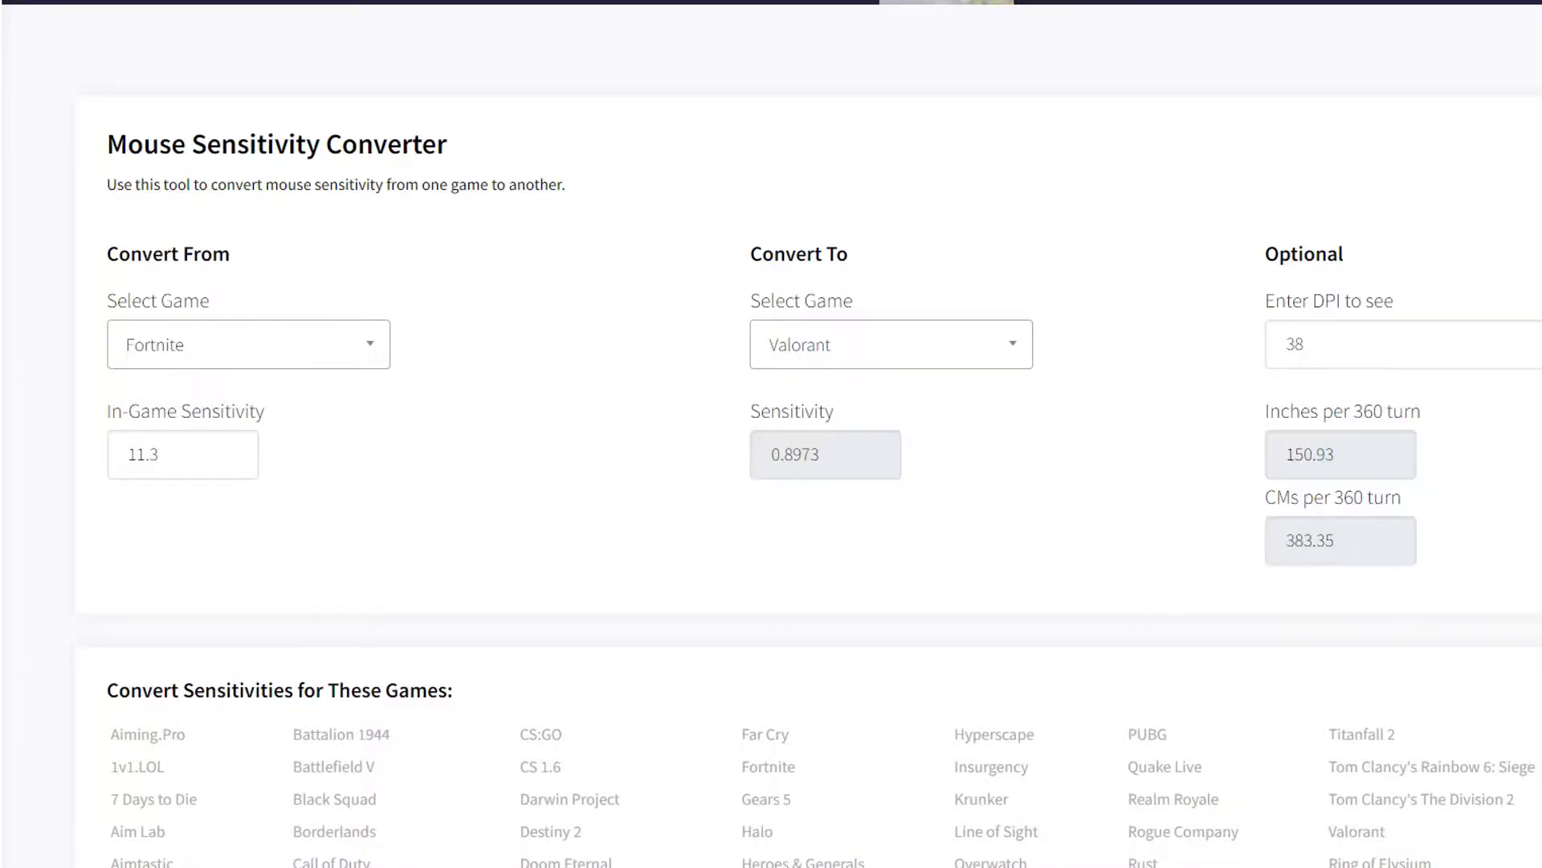
drag(98, 144, 593, 155)
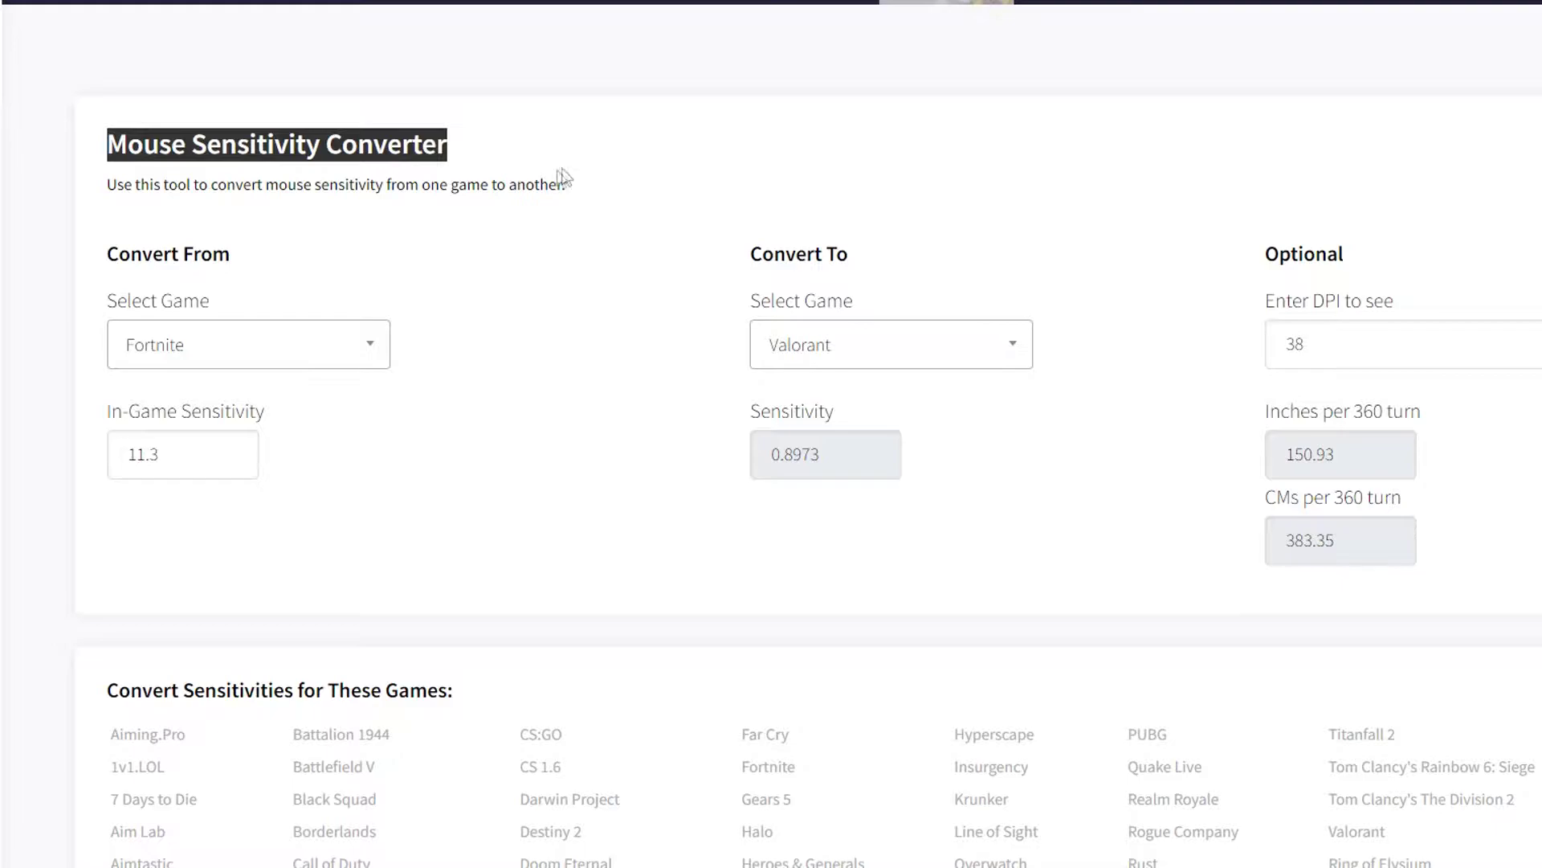
click(354, 213)
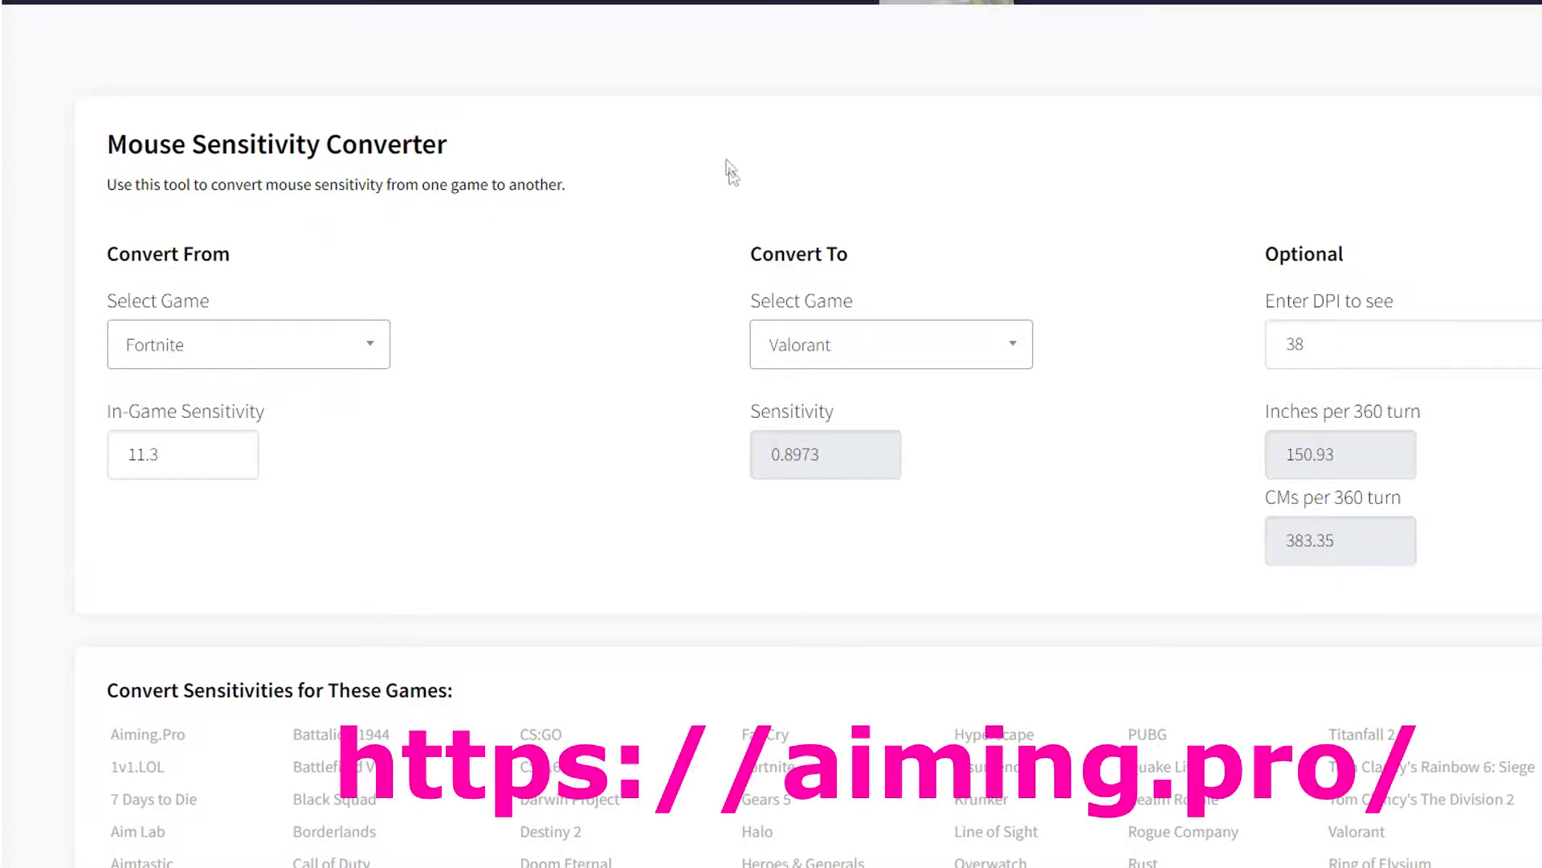
drag(127, 163, 607, 146)
click(522, 167)
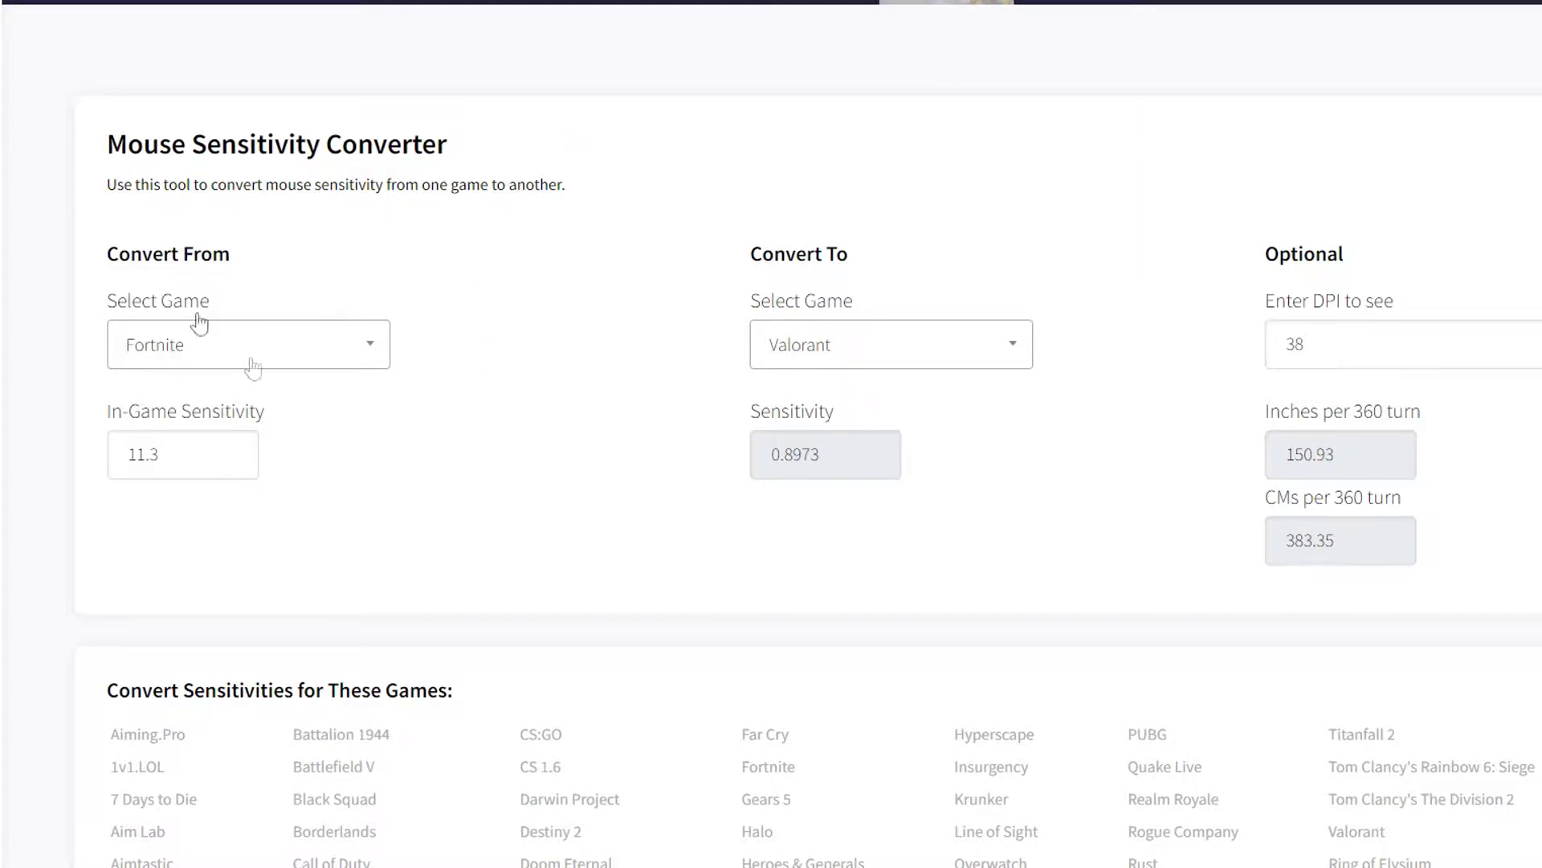
drag(564, 158, 120, 157)
click(131, 151)
drag(112, 154, 490, 155)
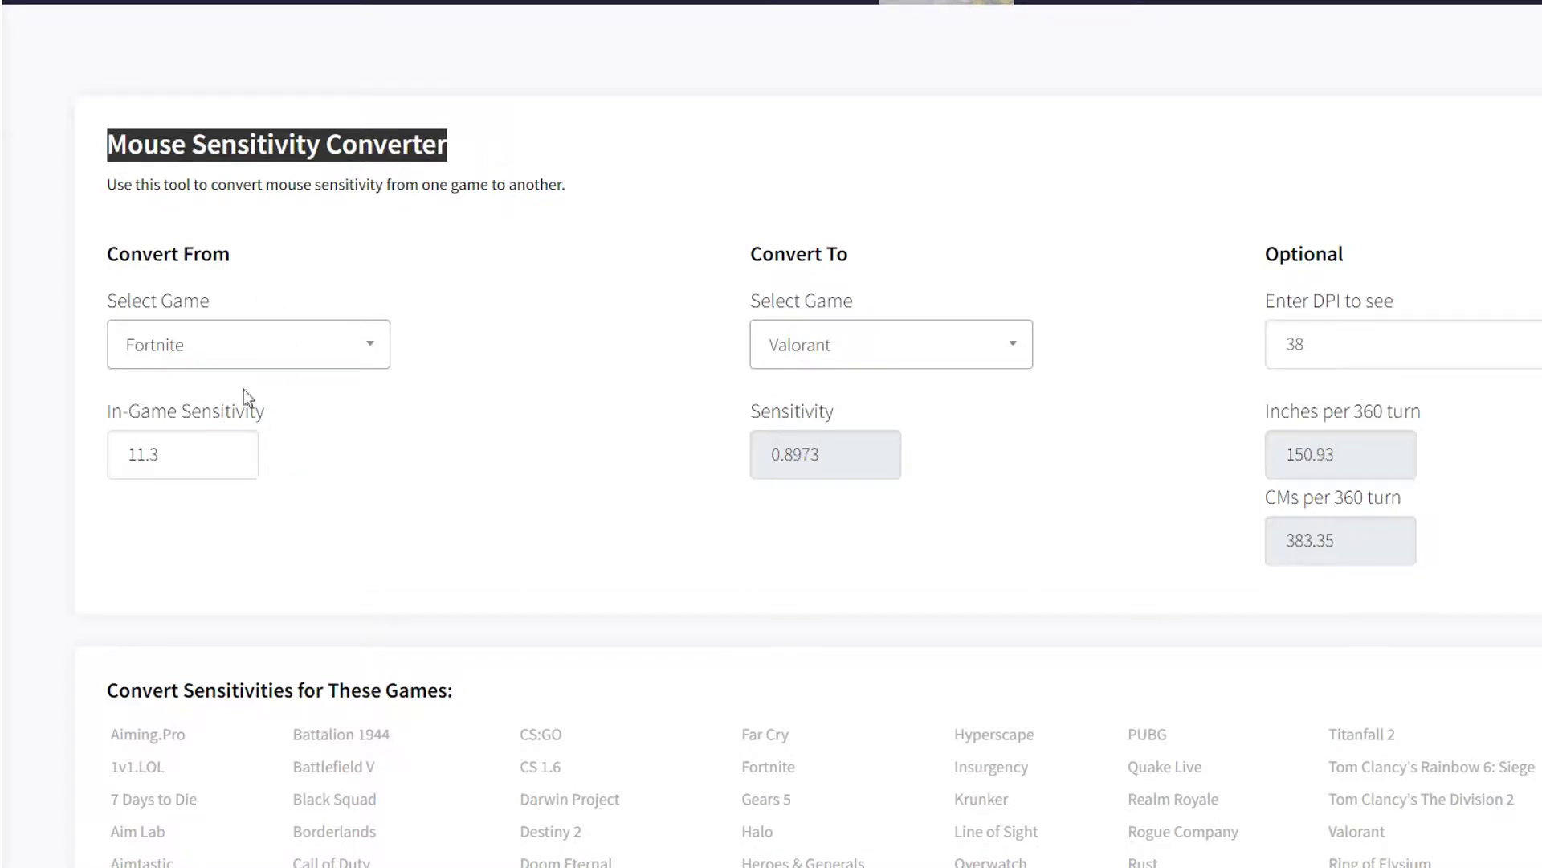
drag(195, 452, 131, 455)
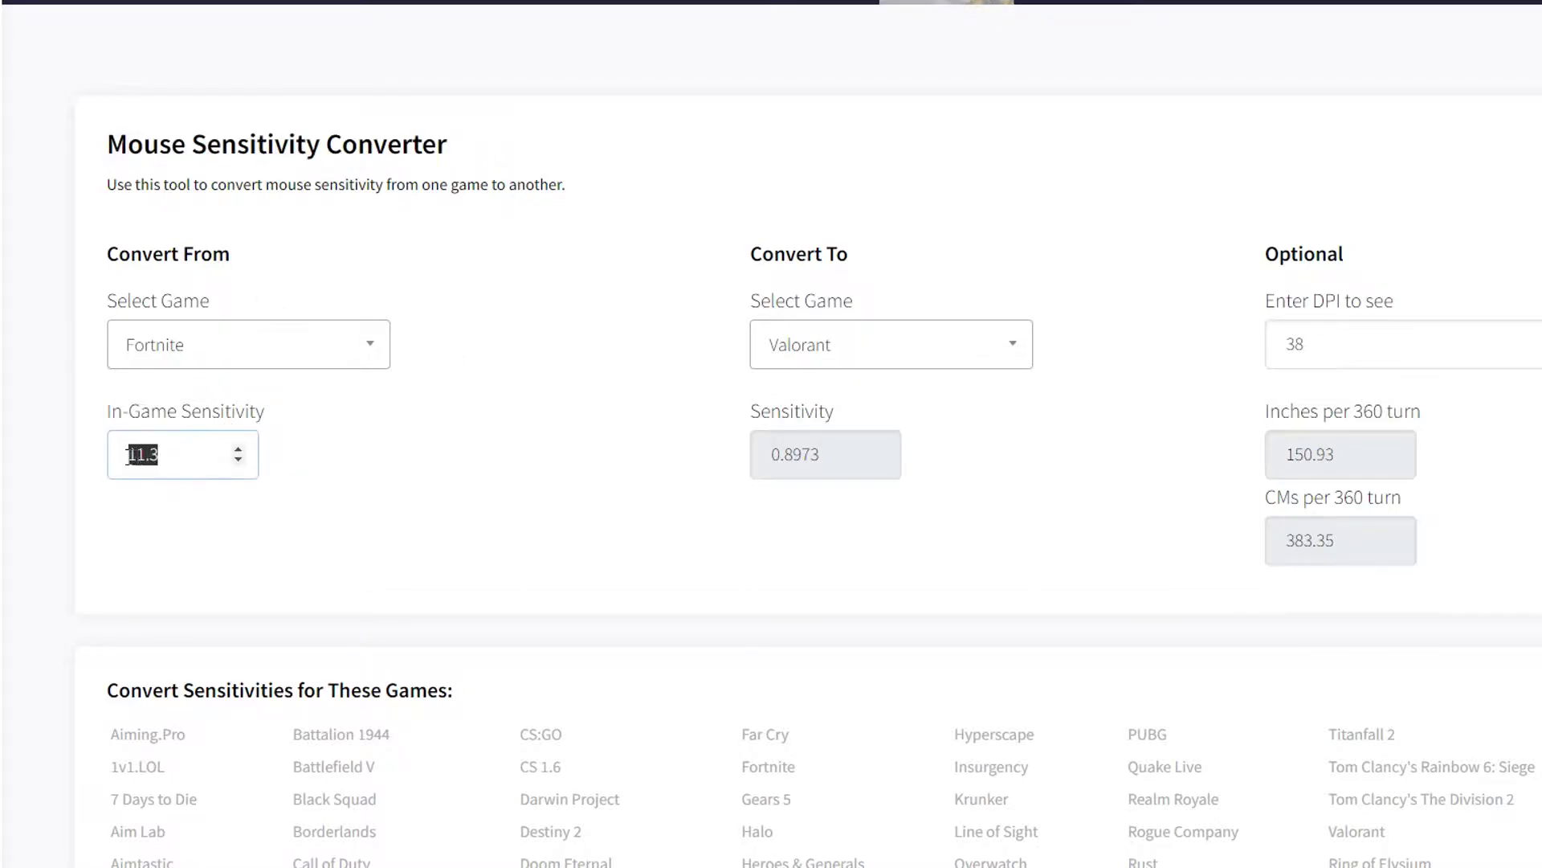
- Reselect the 11.3 in-game sensitivity and keep Valorant as the target game
click(561, 459)
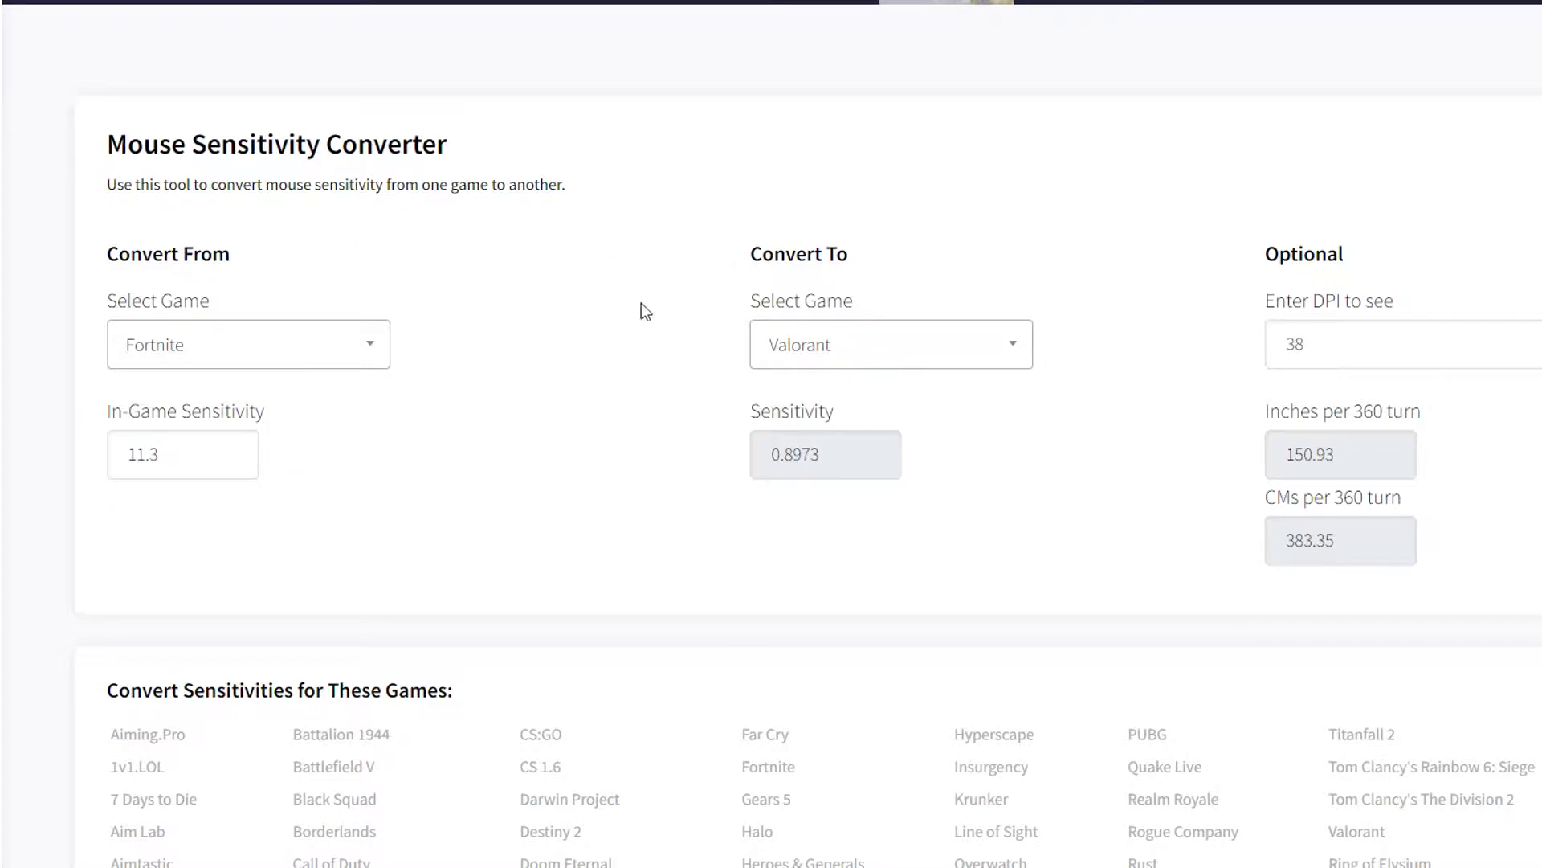
drag(203, 464, 80, 461)
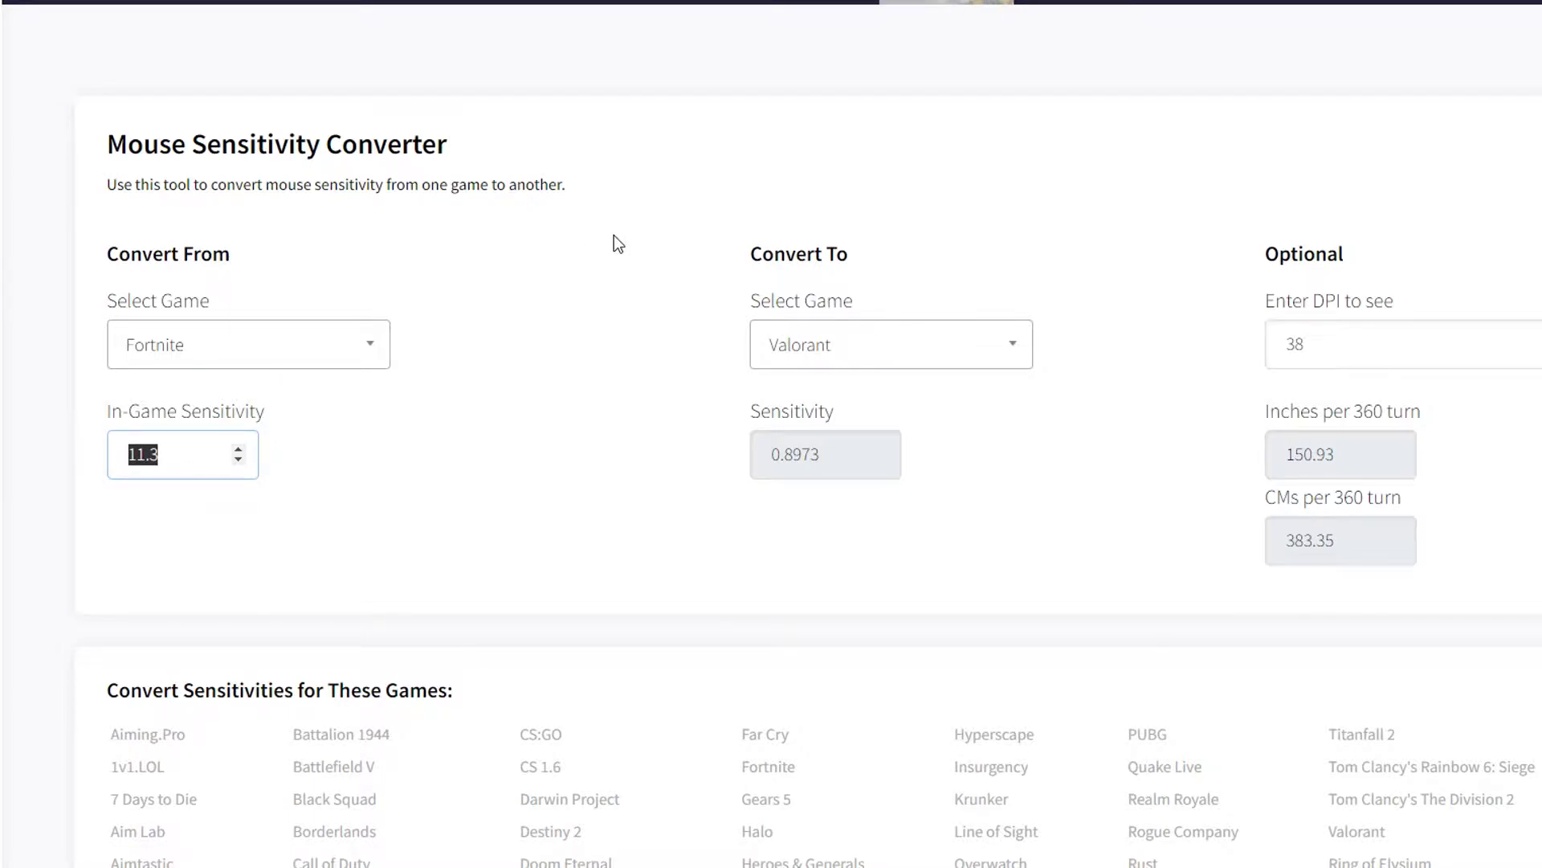
click(205, 467)
click(860, 344)
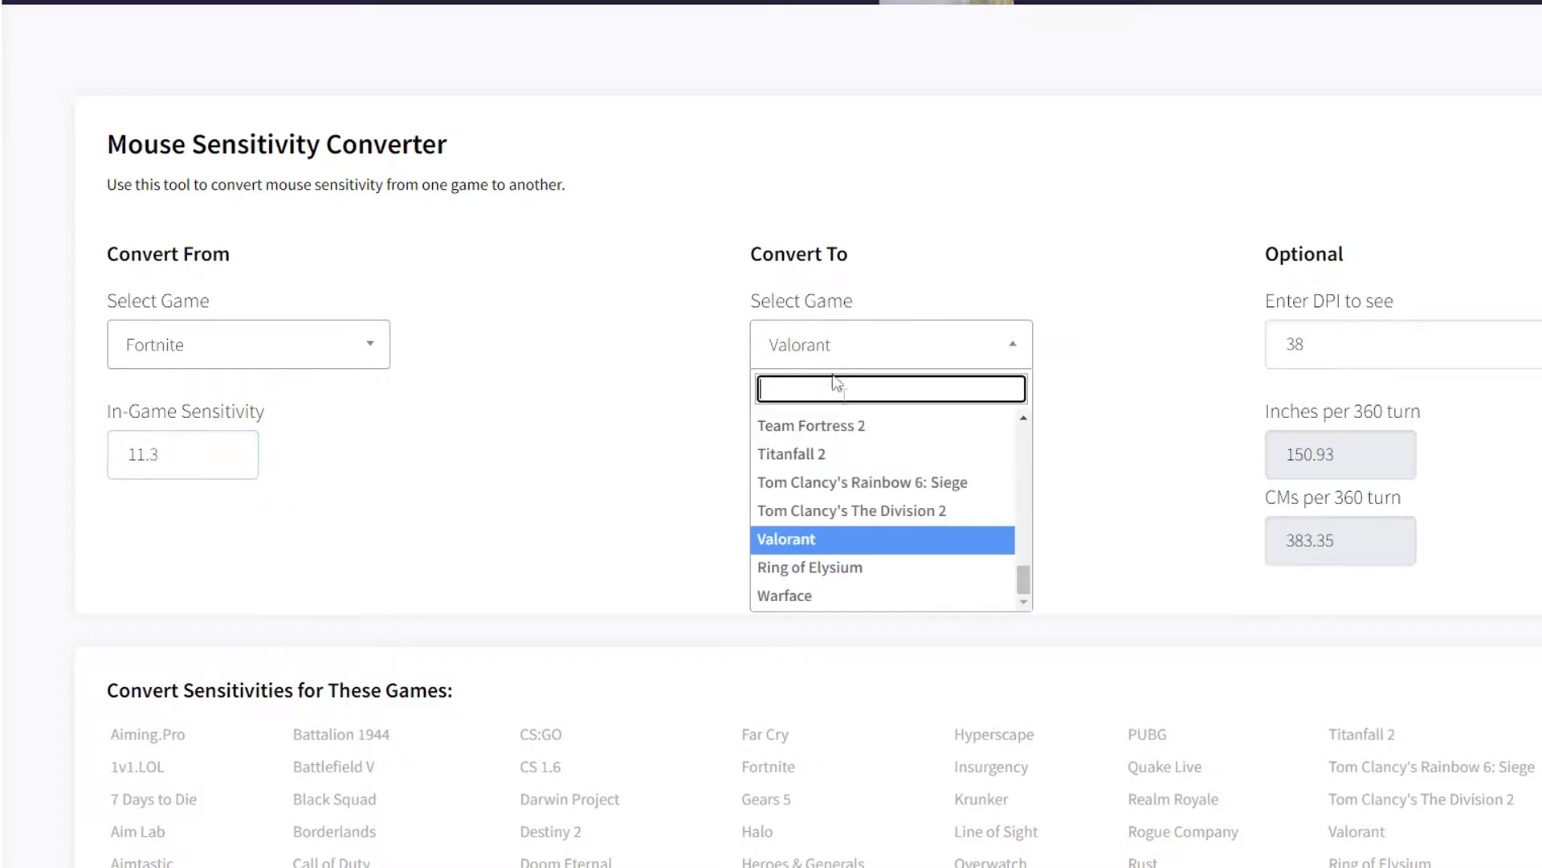
click(728, 581)
- Try in-game sensitivities 11.33 and 11.333 and watch the Valorant result change
click(865, 469)
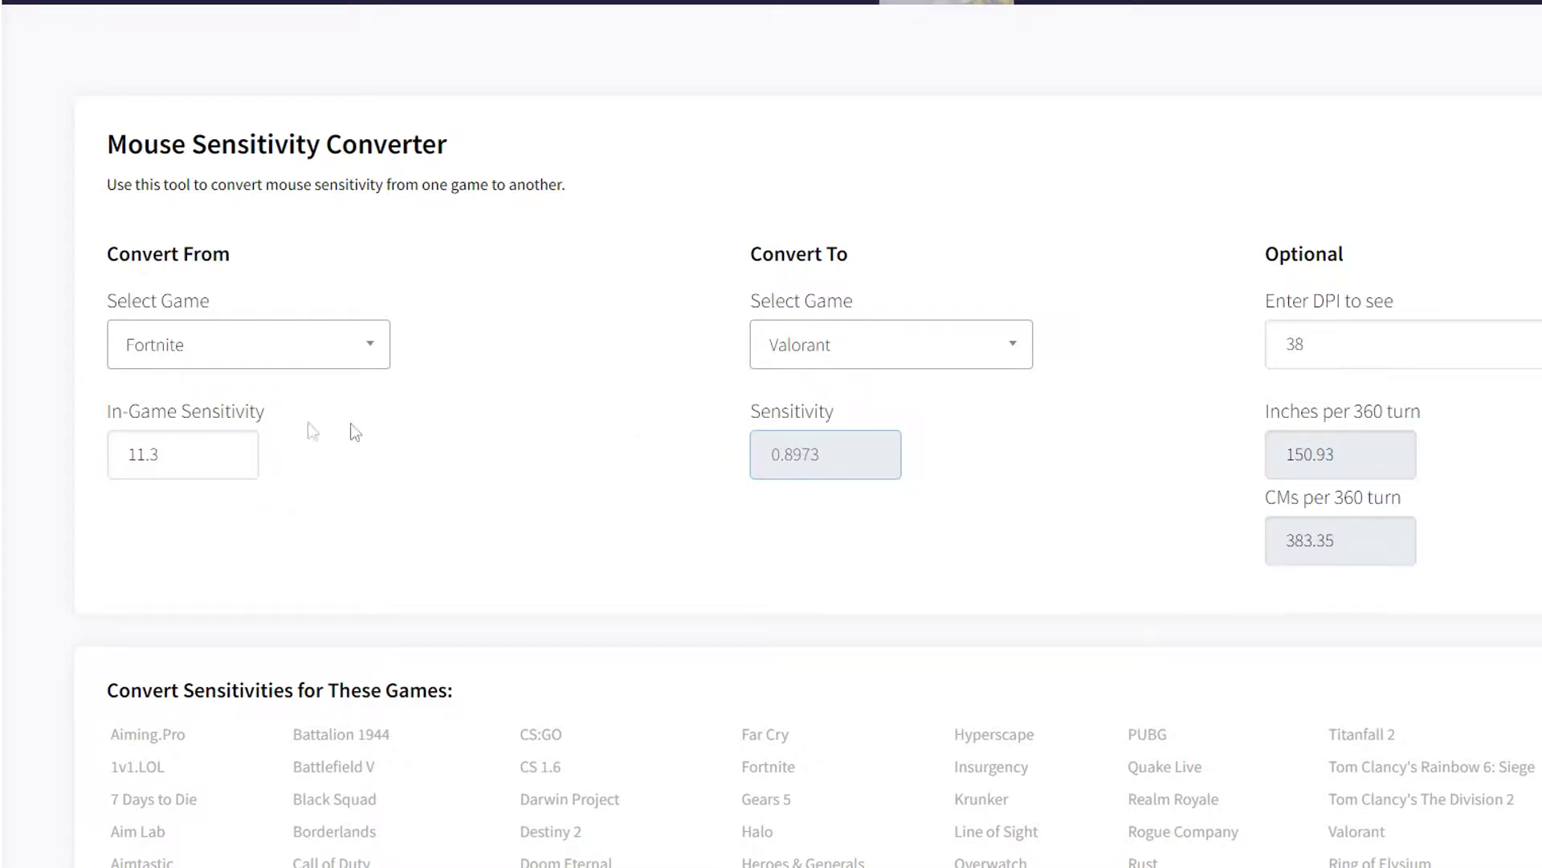
click(231, 454)
text(3)
drag(860, 474, 740, 463)
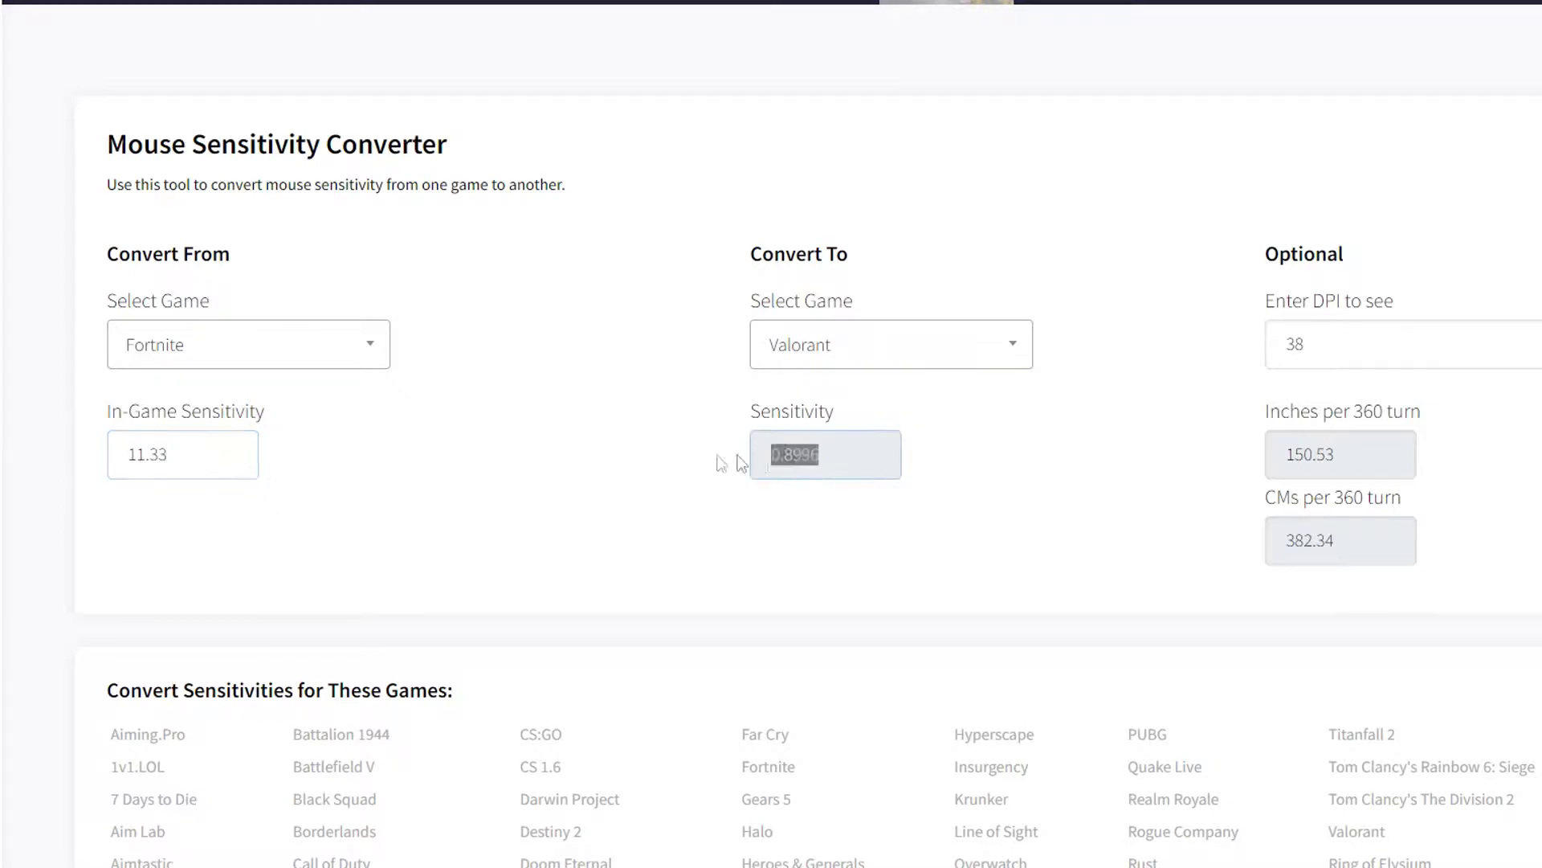
click(234, 454)
text(3)
click(835, 472)
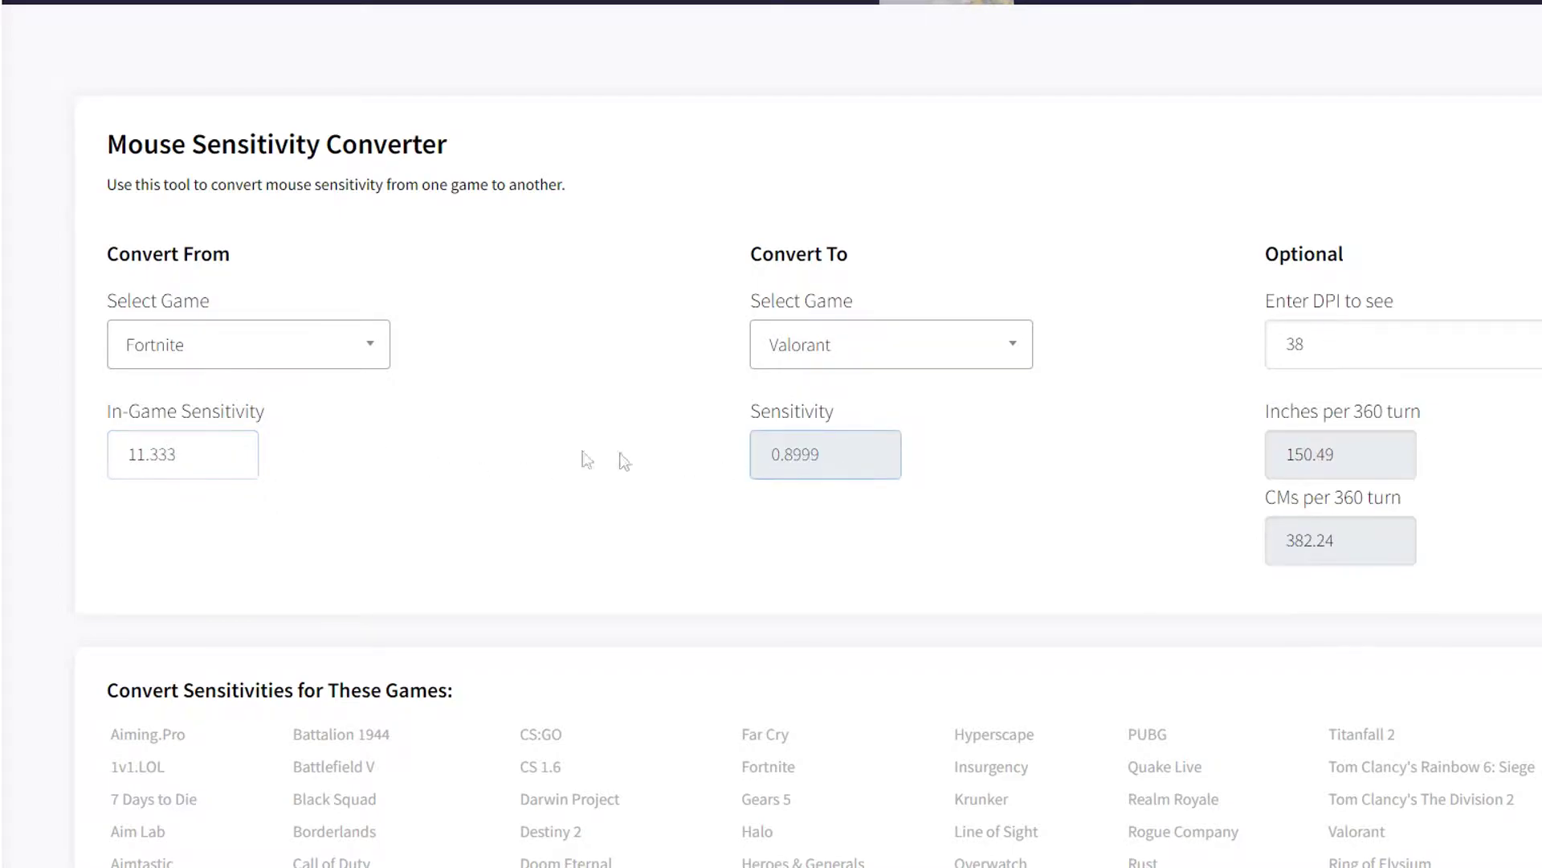
- Revert the sensitivity to 11.3 and copy the converted Valorant value 0.8973
click(234, 454)
key(BackSpace)
key(BackSpace)
click(845, 460)
drag(759, 463, 850, 462)
right_click(787, 454)
click(835, 469)
click(724, 456)
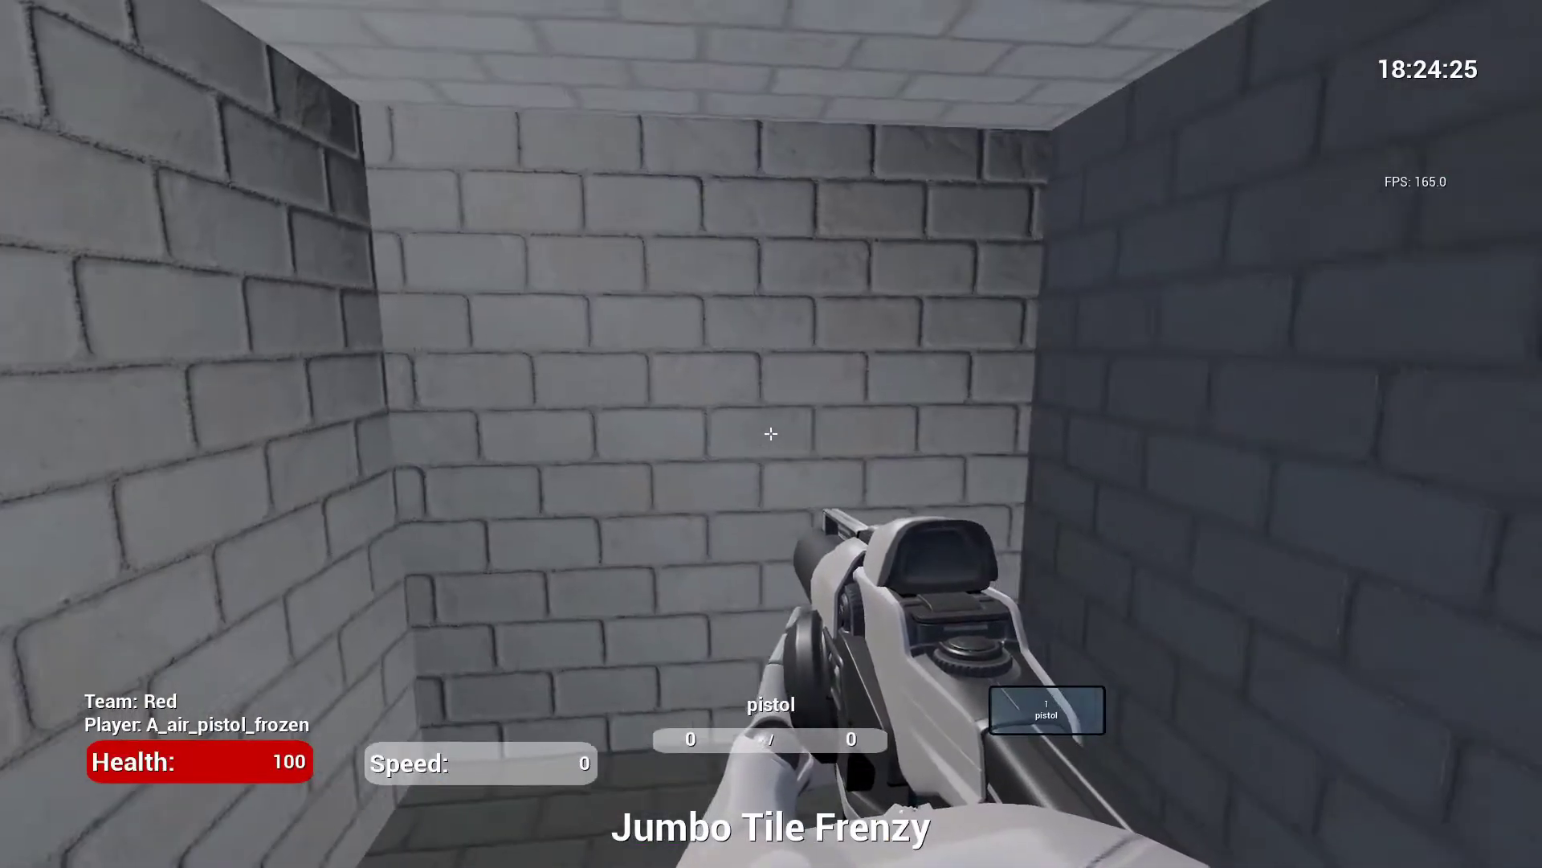
- Pause Jumbo Tile Frenzy with Esc to show the scenario list and Session Manager
key(Escape)
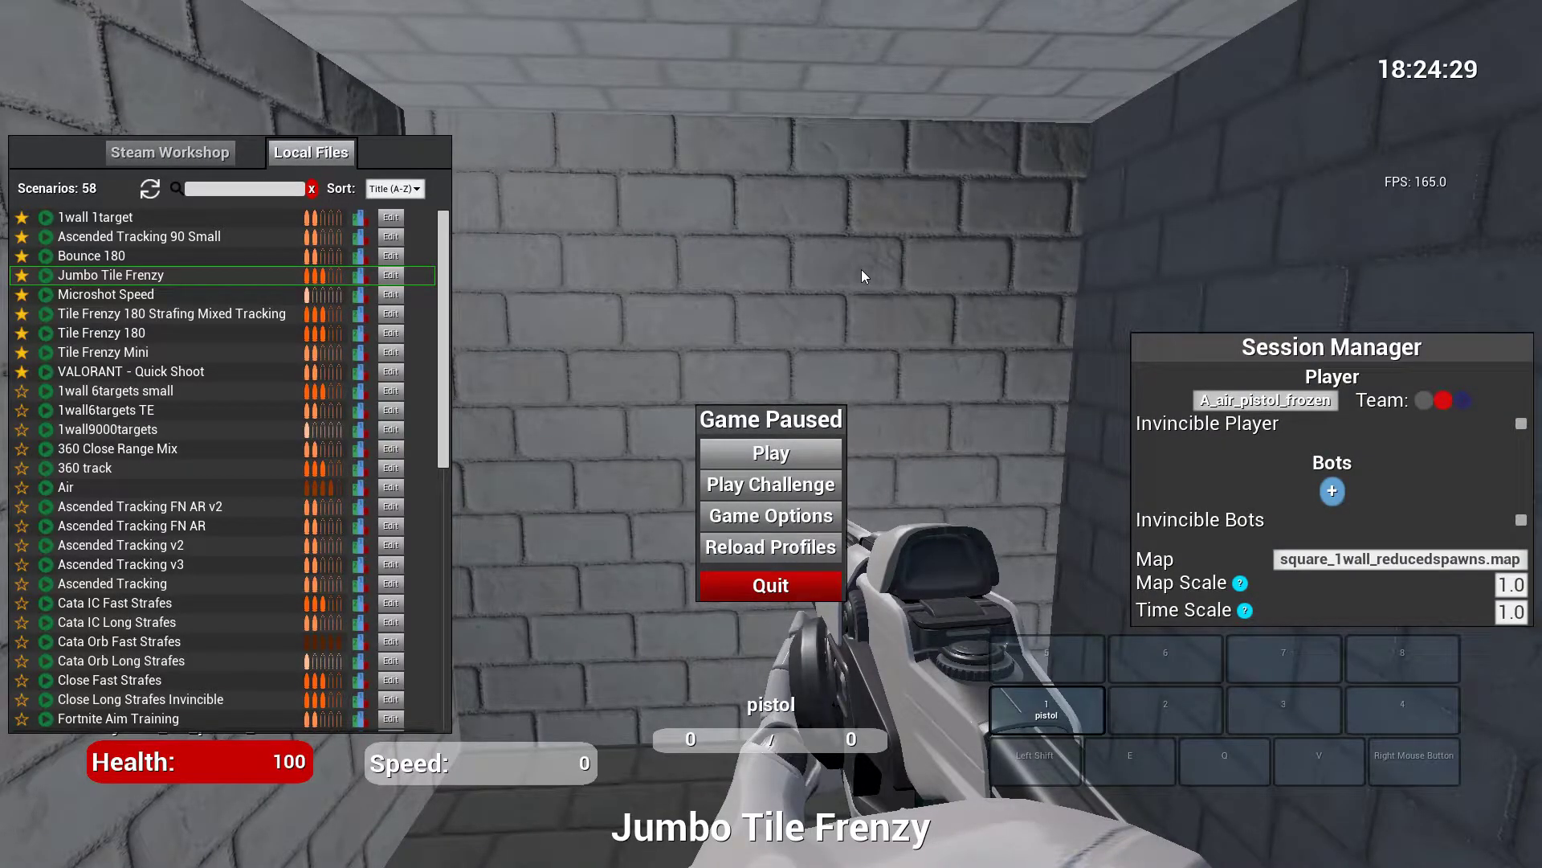
scroll(244, 387, down, 3)
scroll(241, 389, down, 7)
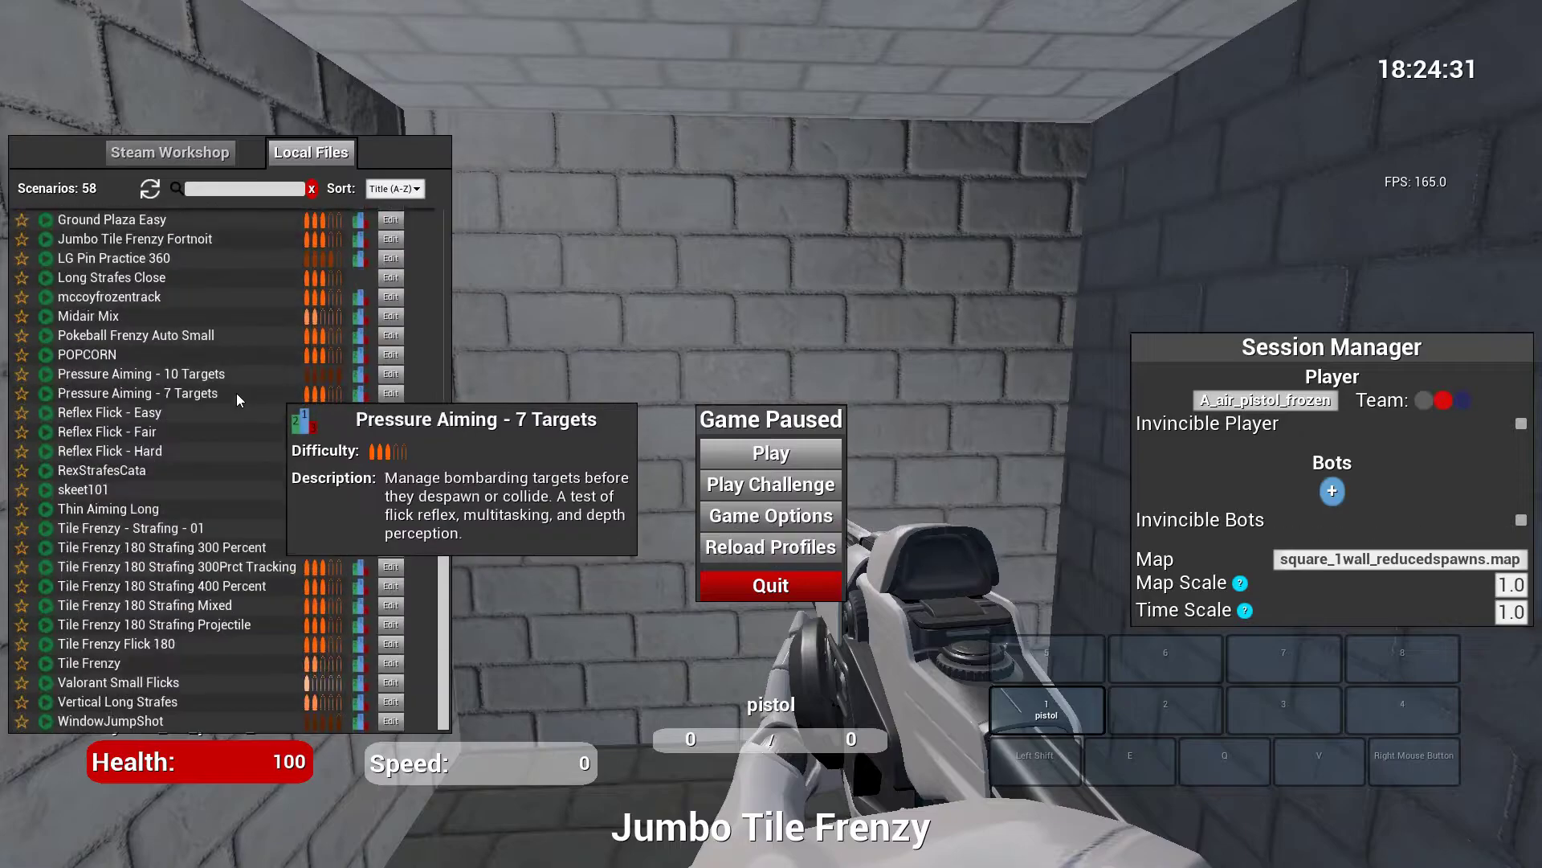
scroll(169, 579, up, 10)
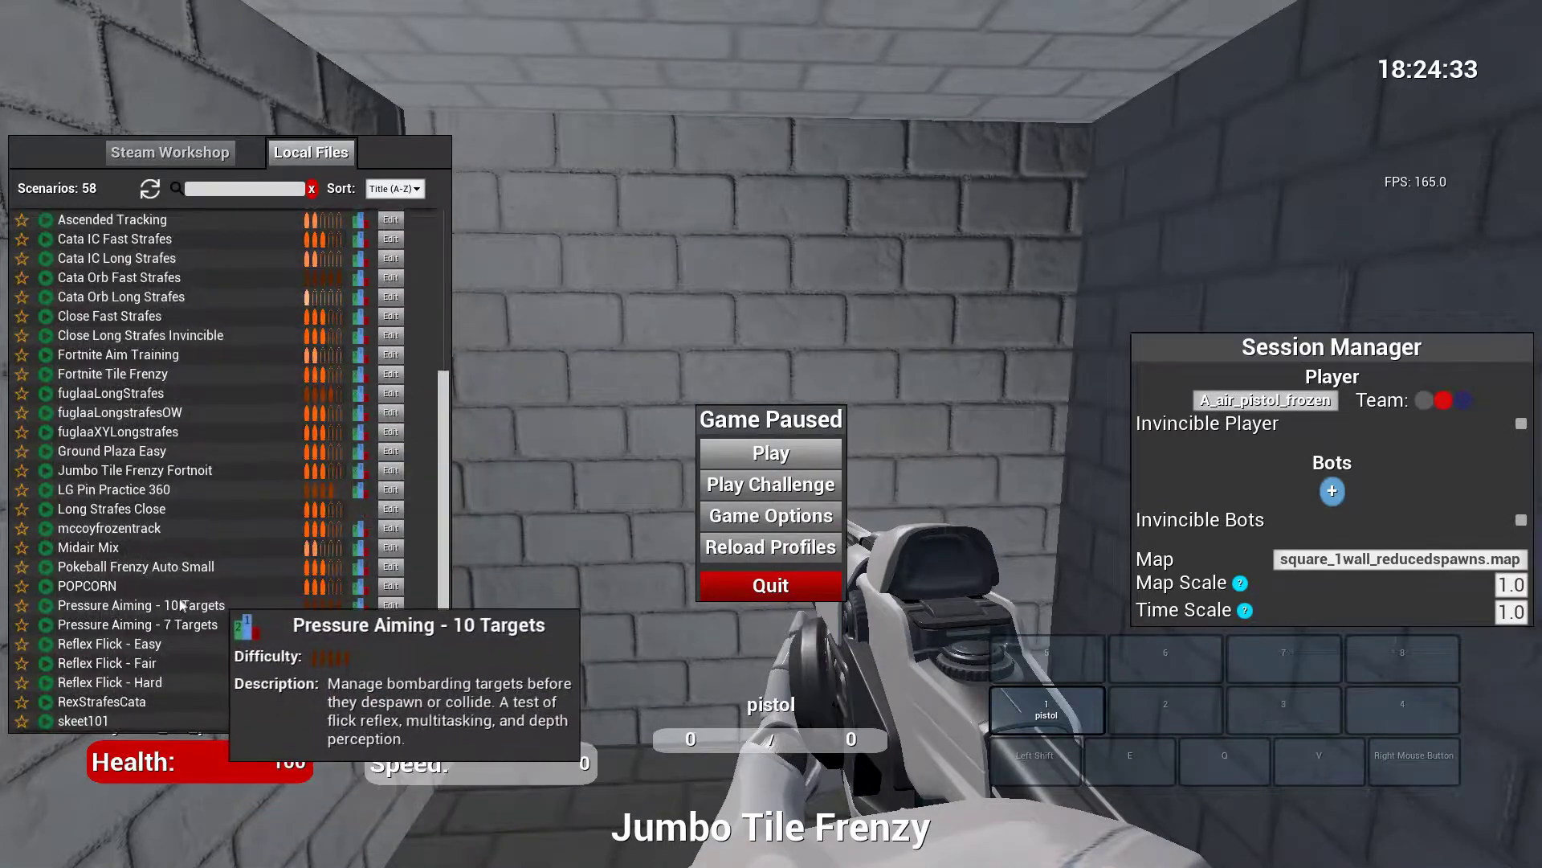
scroll(441, 256, down, 1)
scroll(322, 402, up, 1)
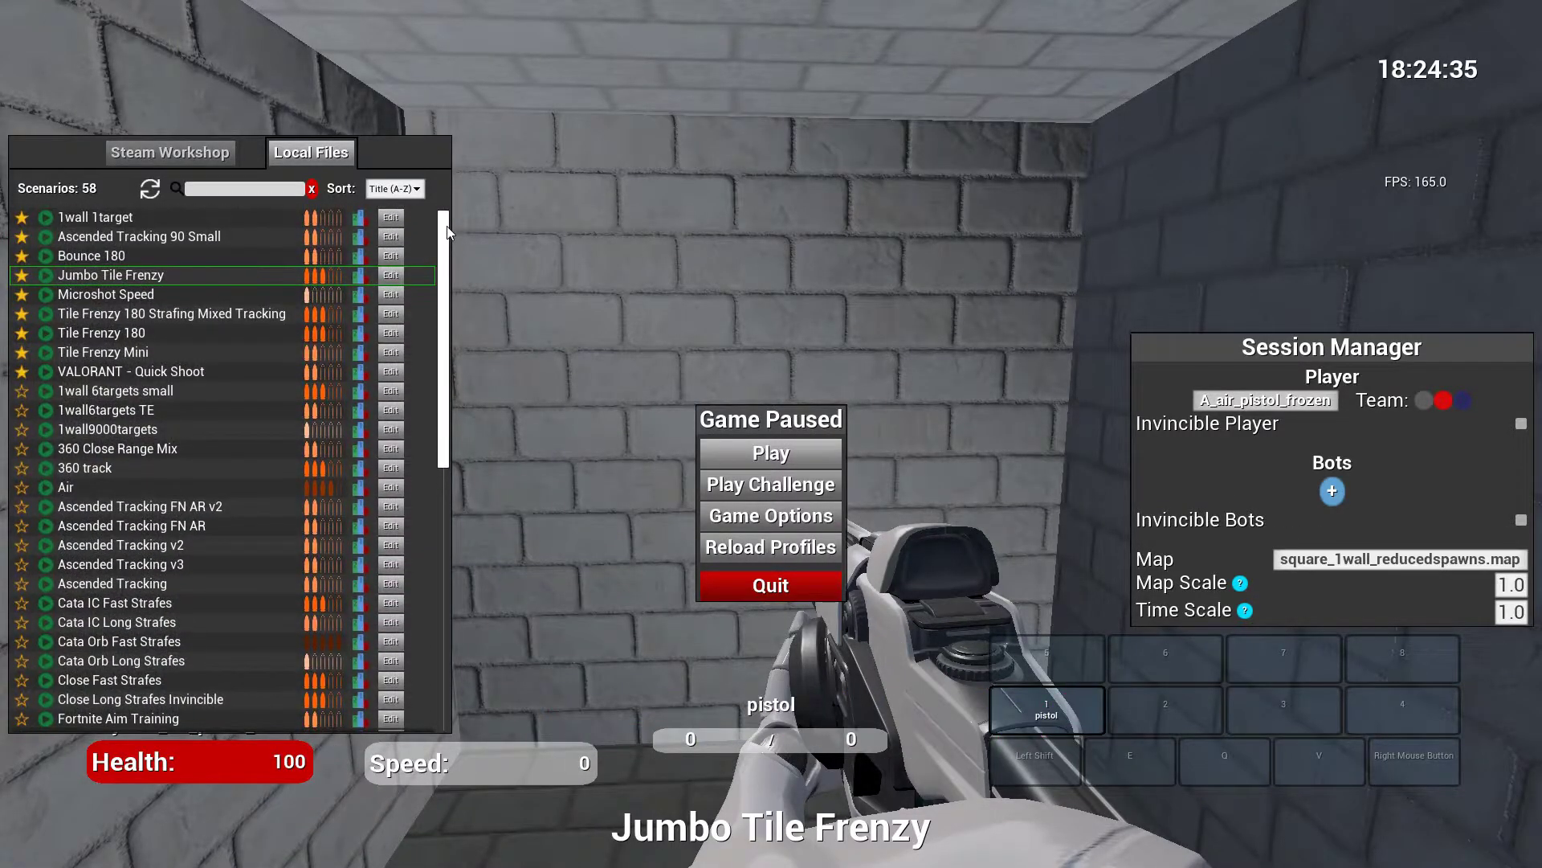
scroll(99, 455, down, 5)
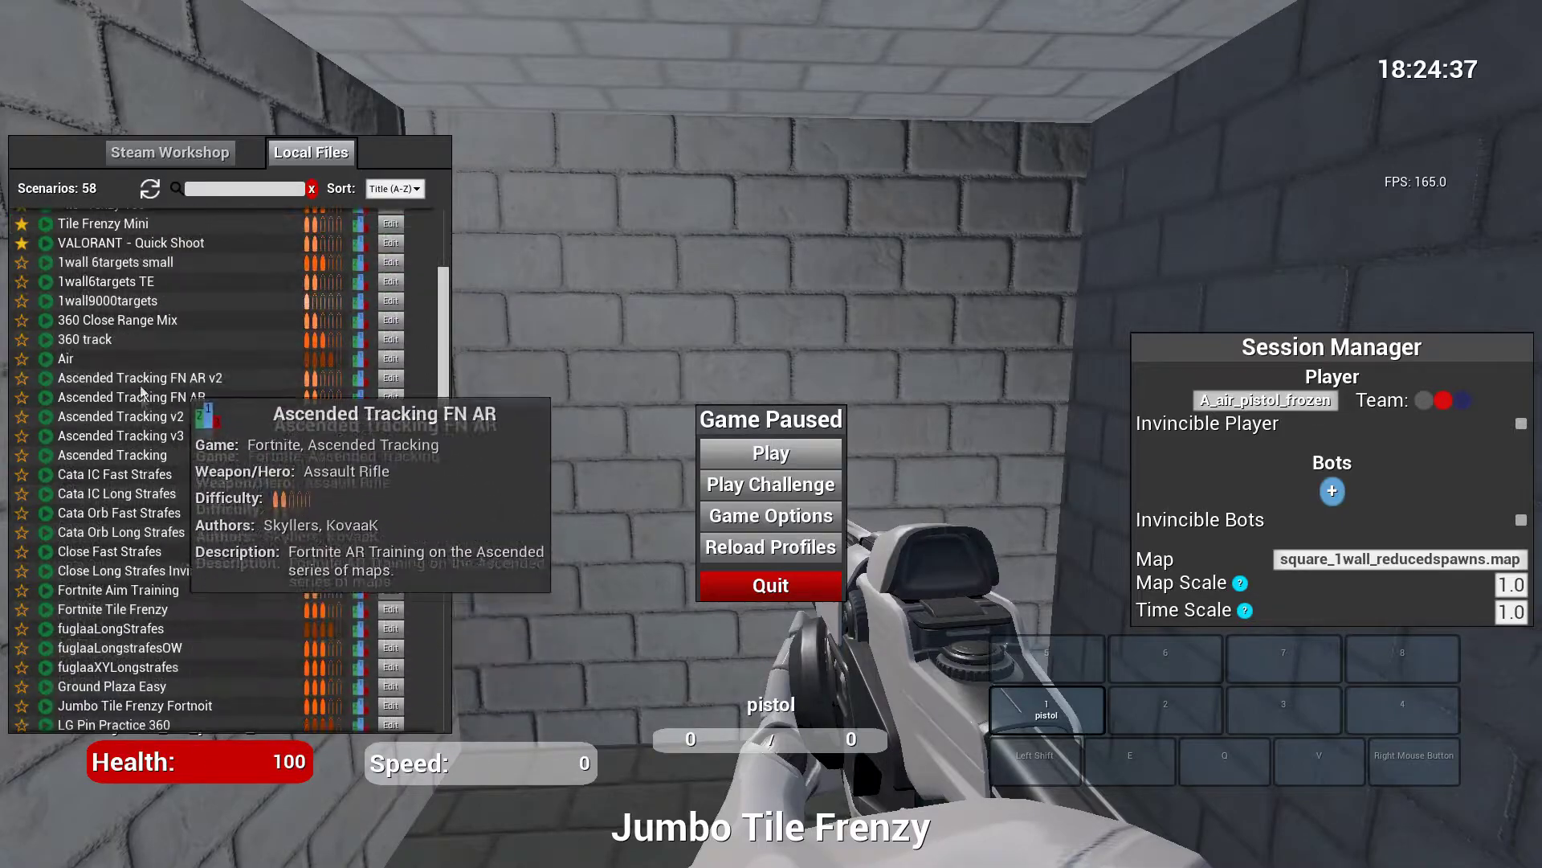
scroll(100, 455, up, 5)
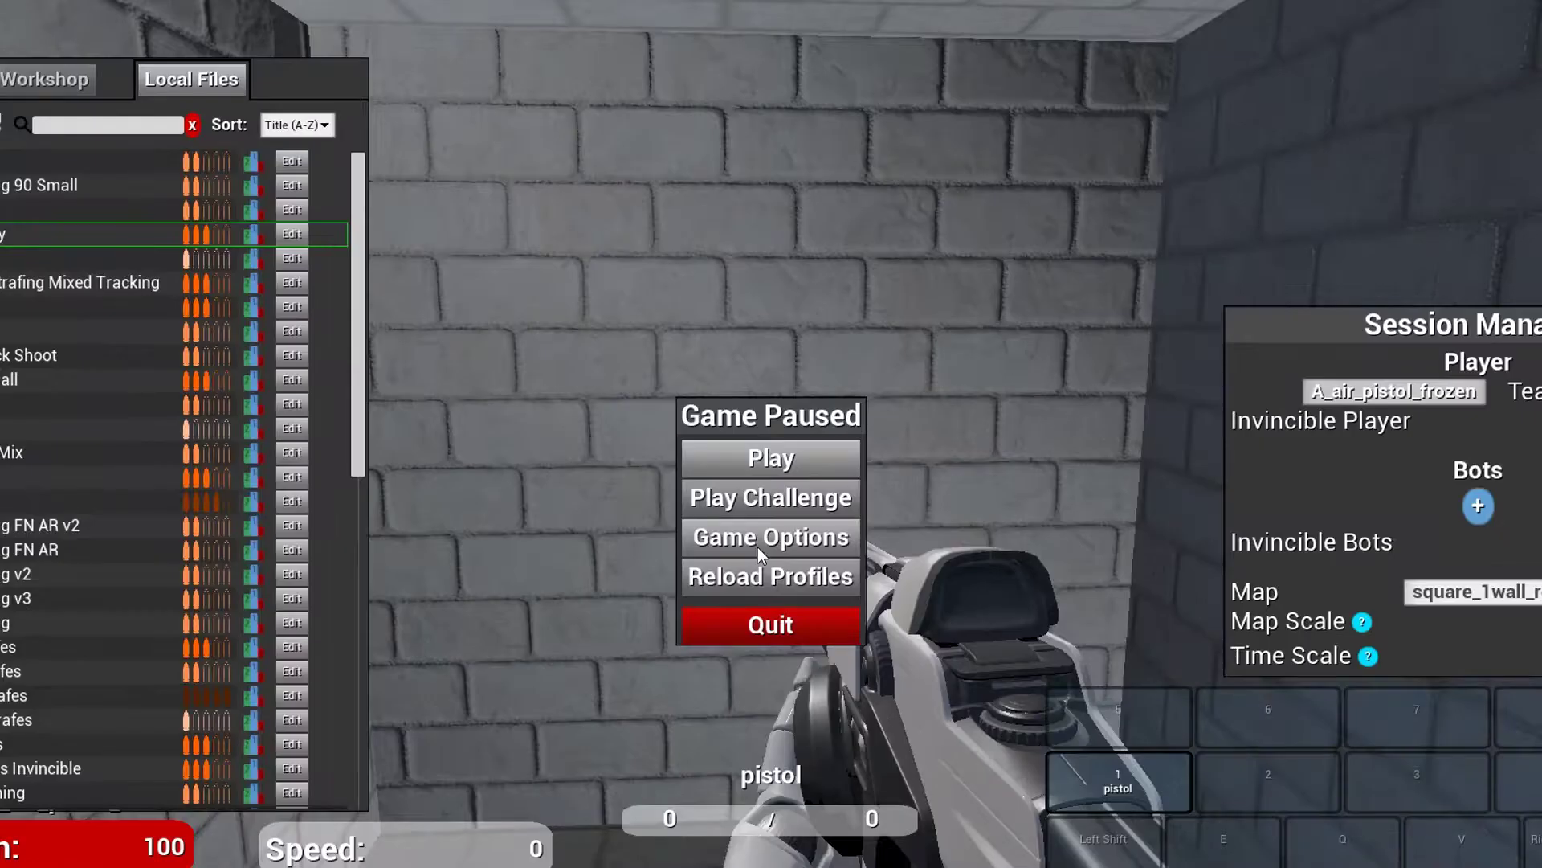
click(761, 524)
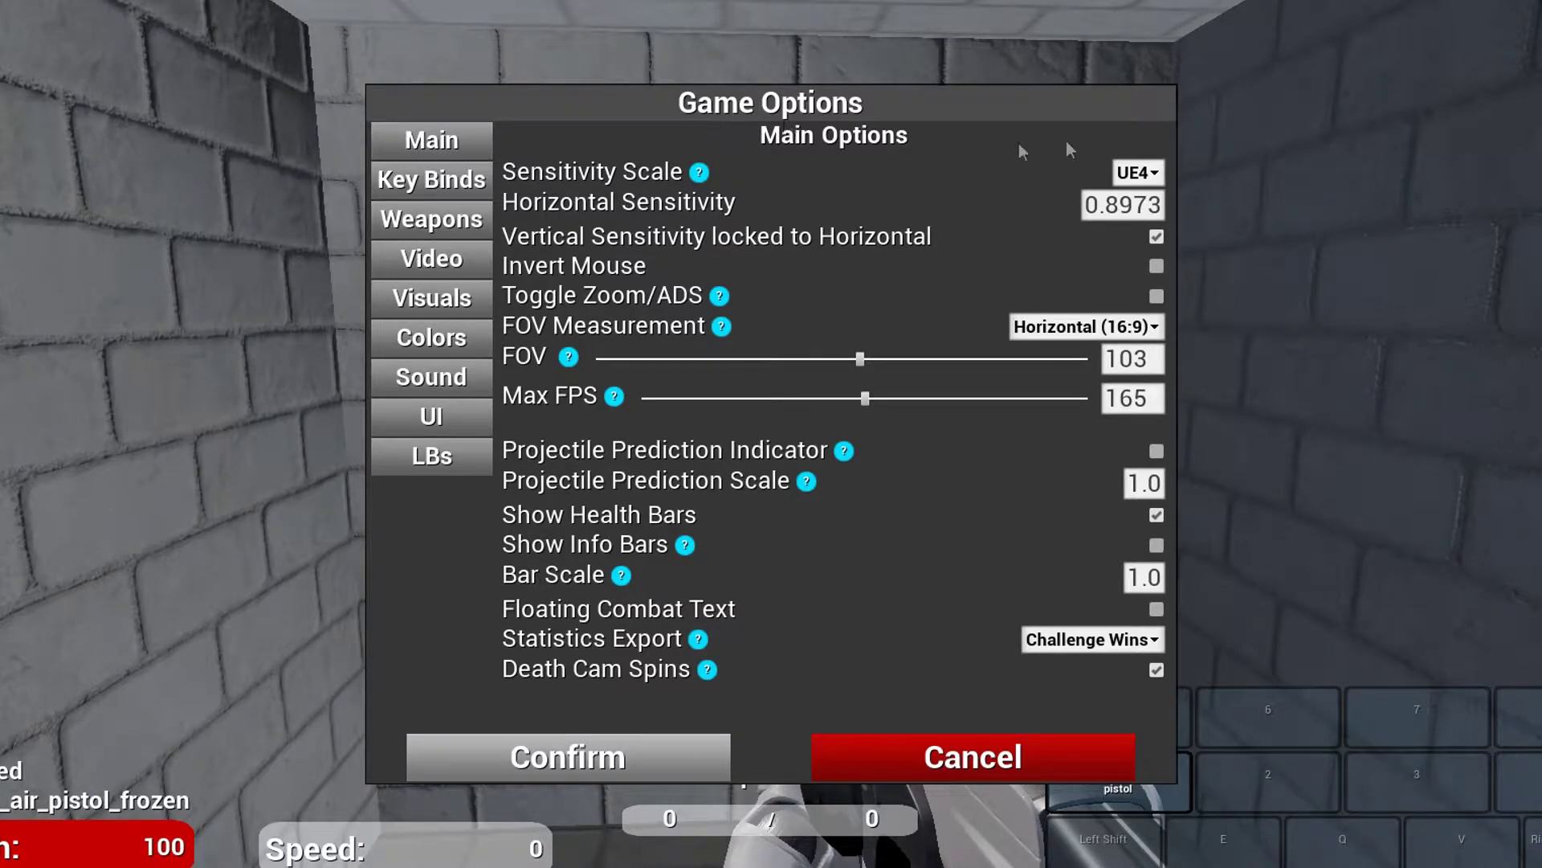
- Select the 0.8973 horizontal sensitivity and keep UE4 as the sensitivity scale
click(1111, 211)
click(1031, 206)
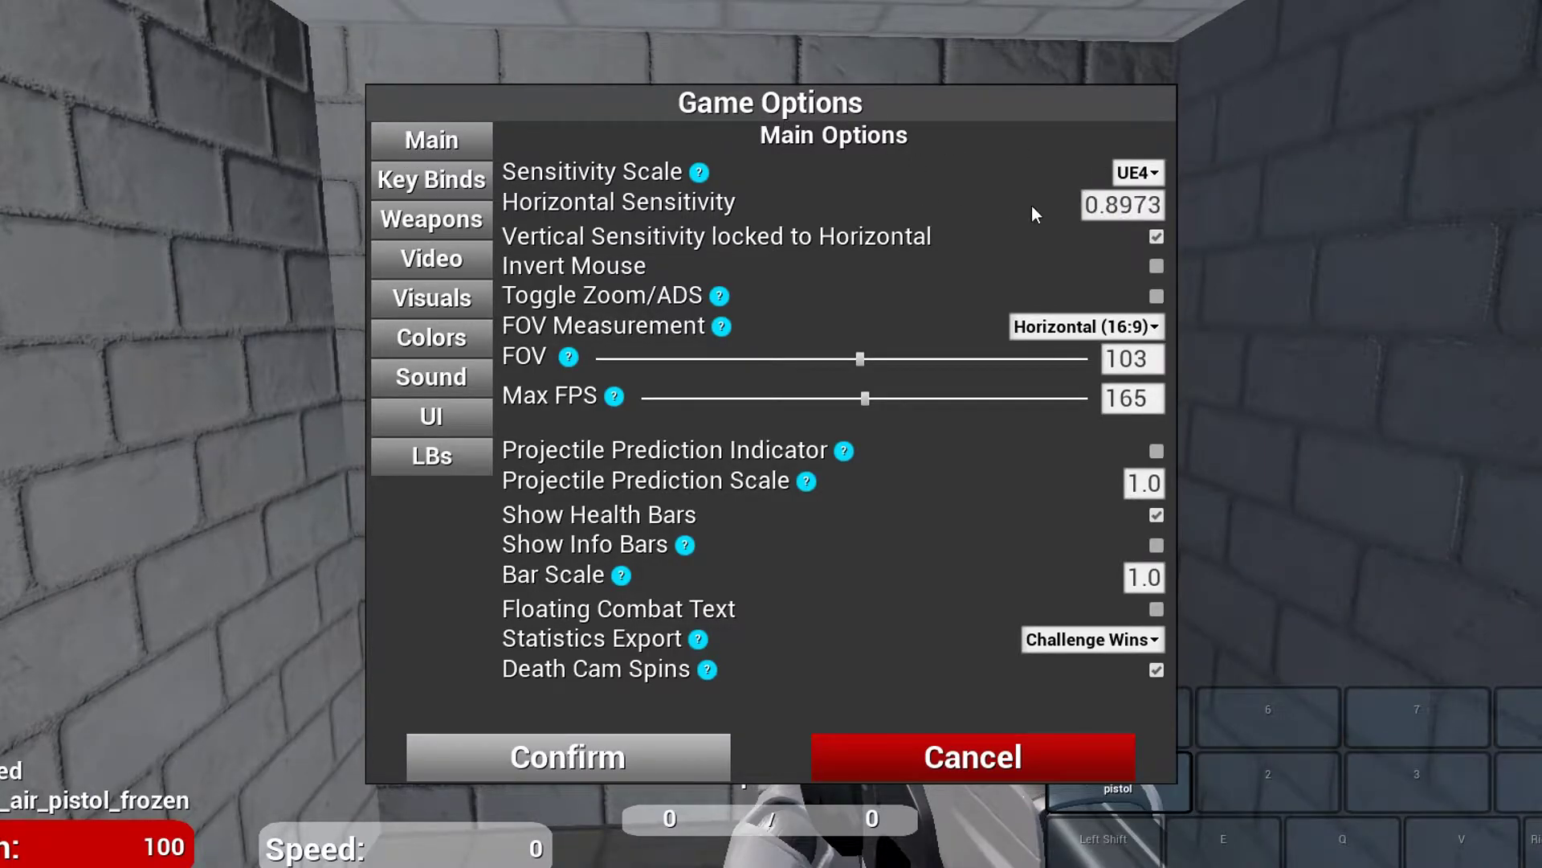
click(1086, 211)
click(1154, 175)
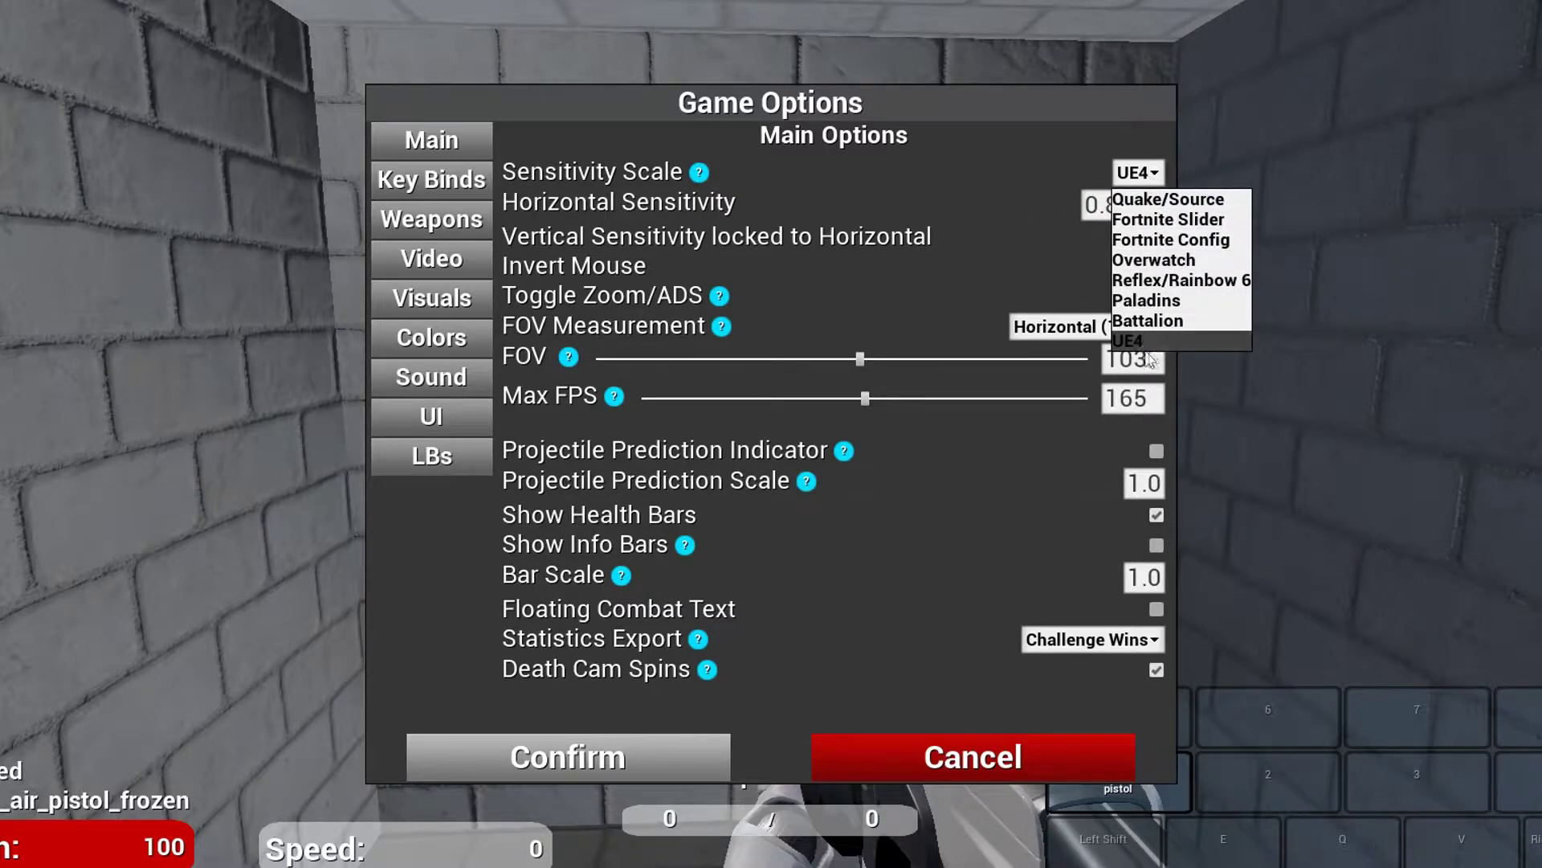
click(978, 176)
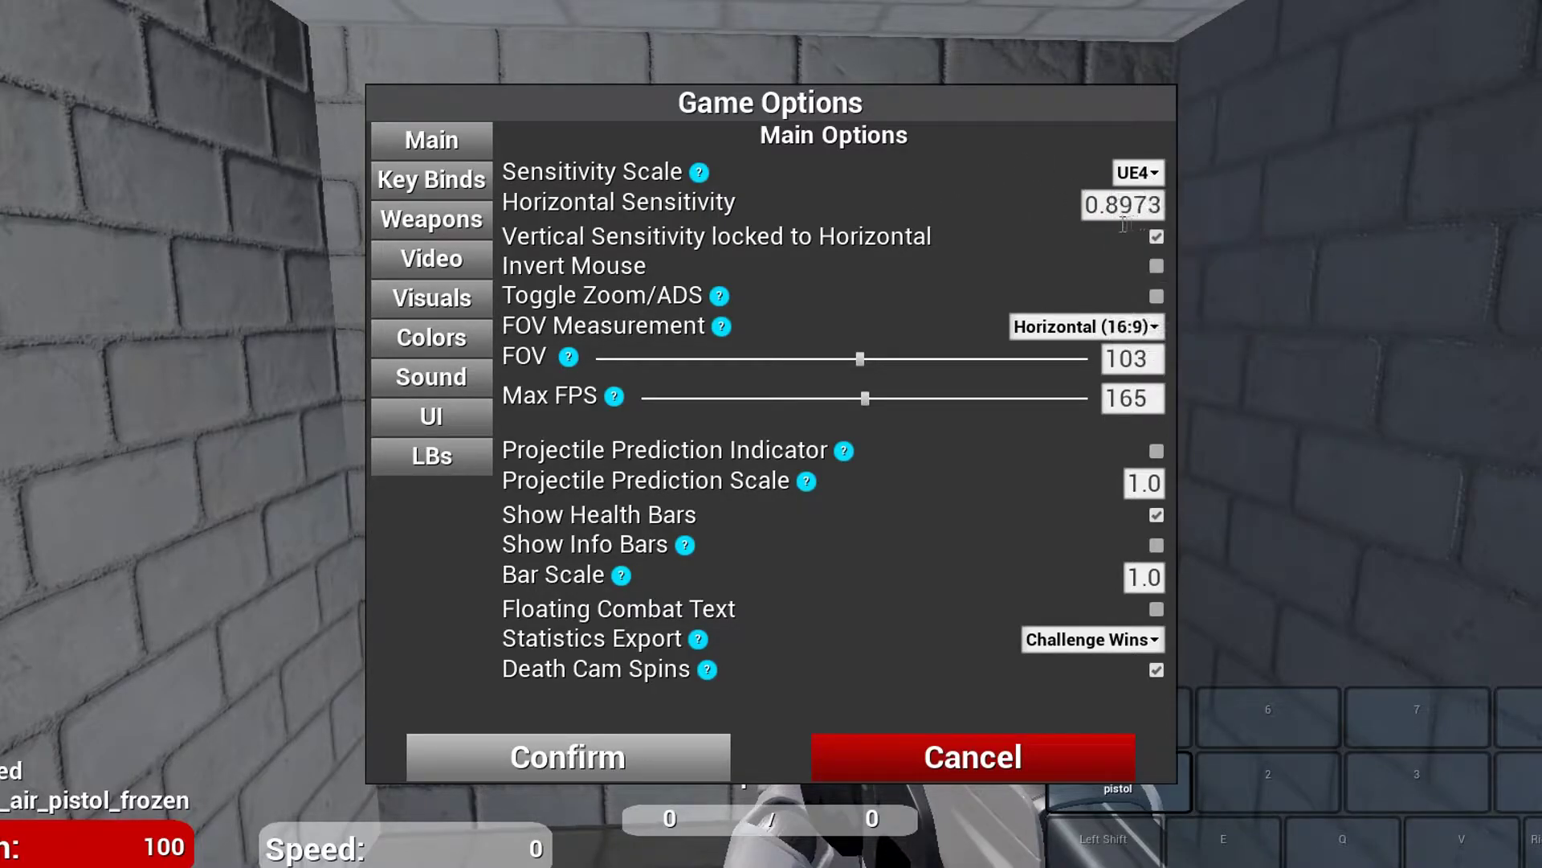
drag(1103, 223, 1168, 222)
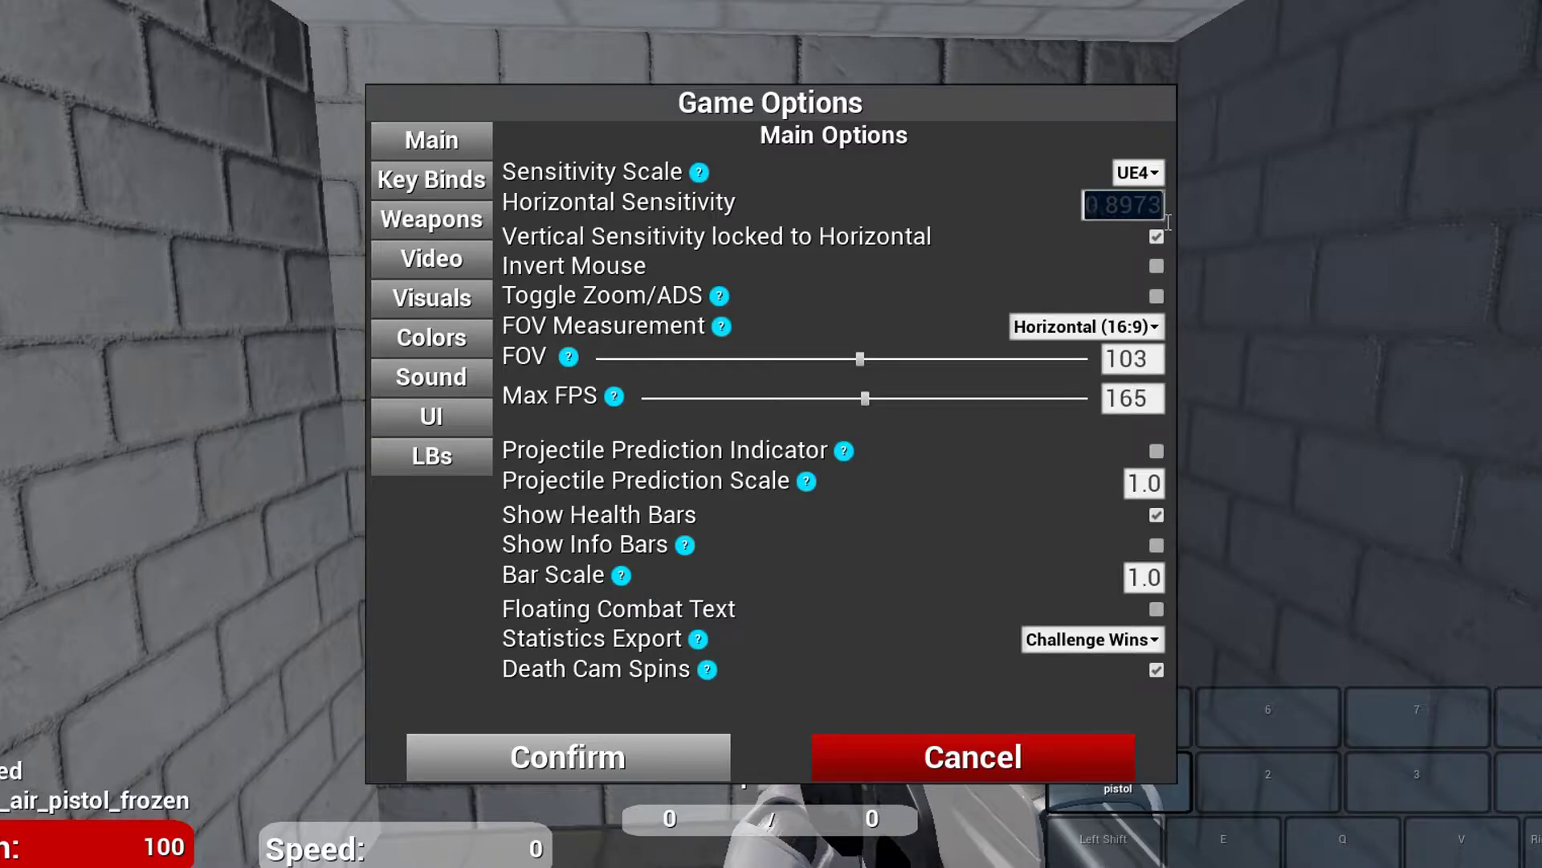
click(1168, 222)
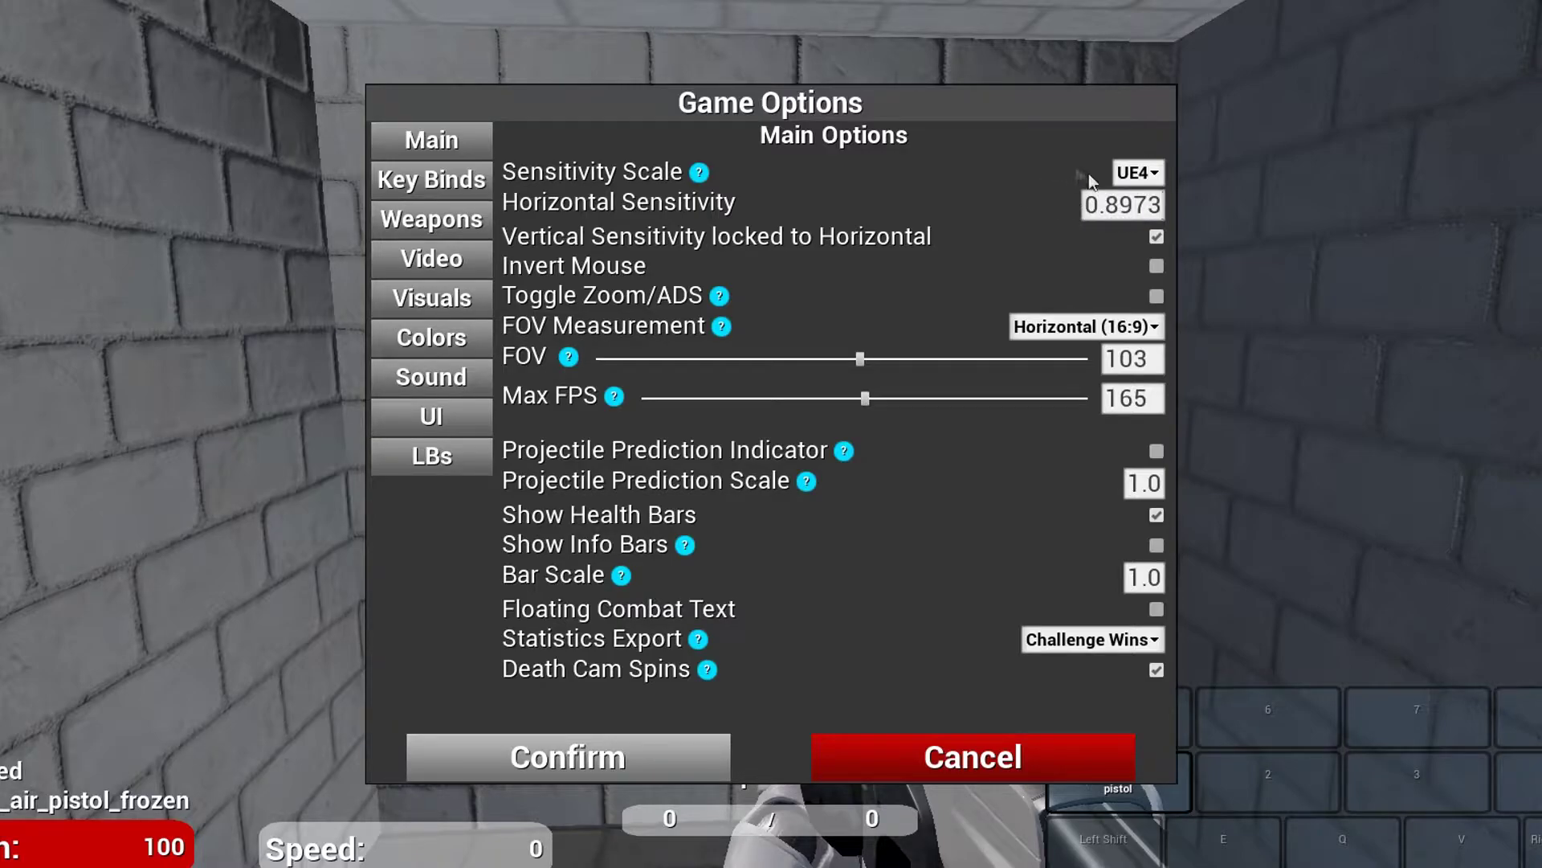
- Try the Quake/Source sensitivity scale, then switch back to UE4
click(1141, 171)
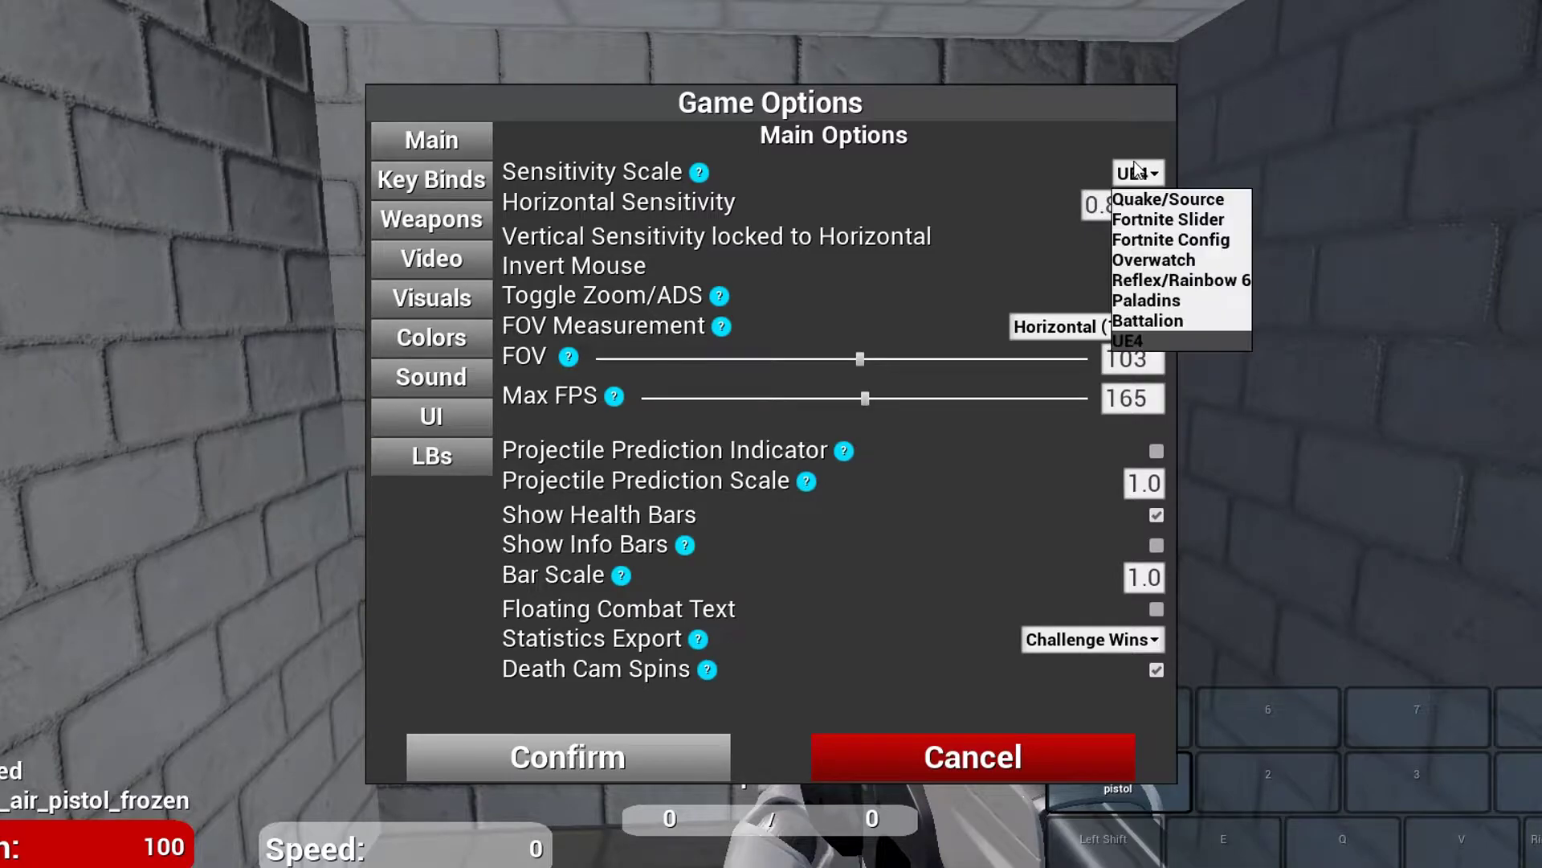
click(1166, 202)
click(1093, 211)
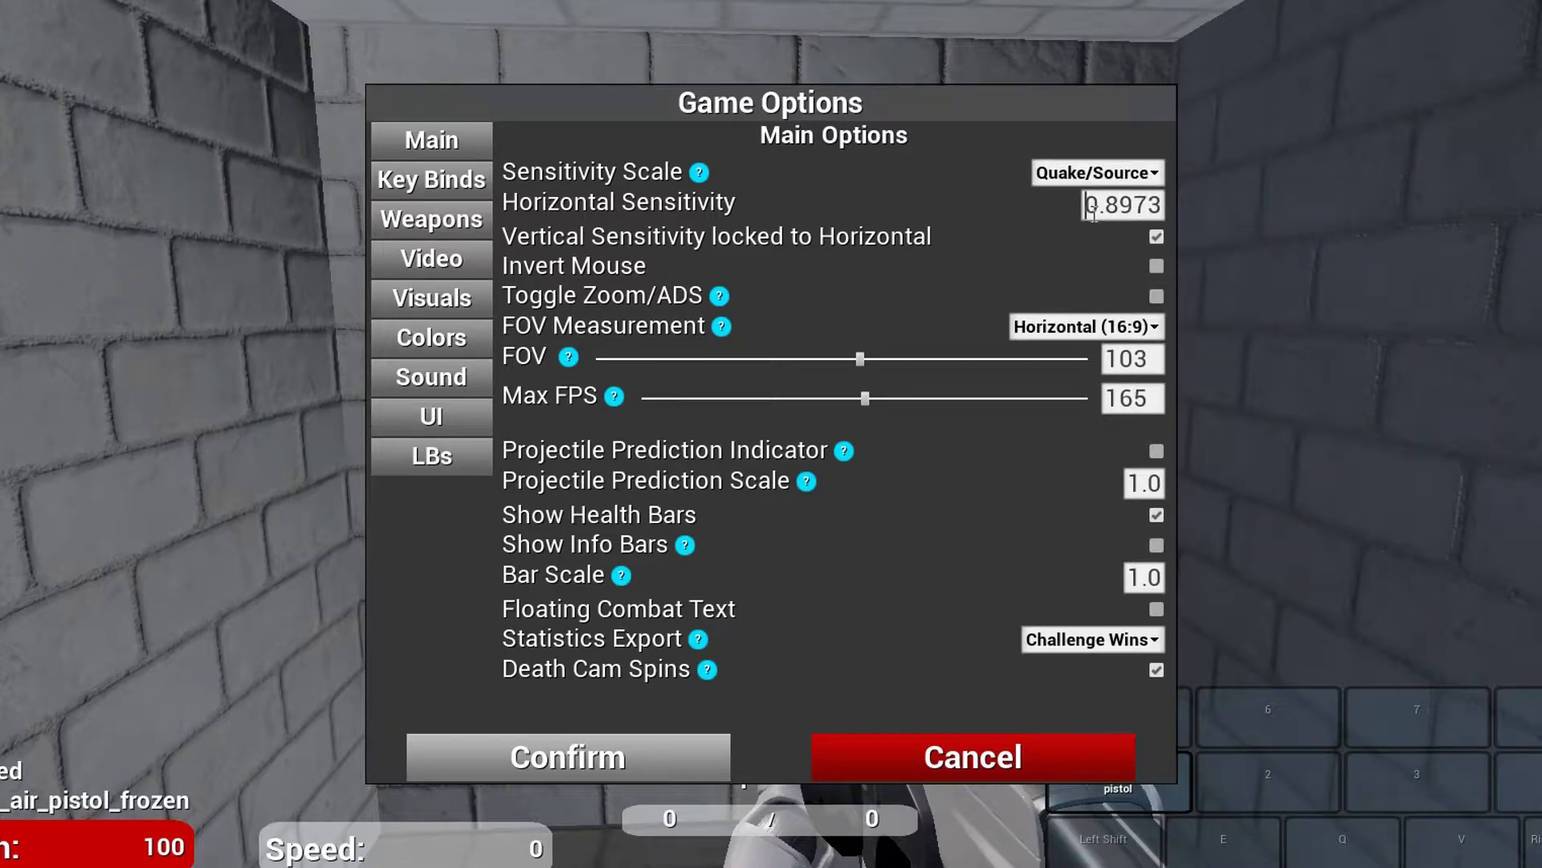
drag(1092, 211, 1187, 215)
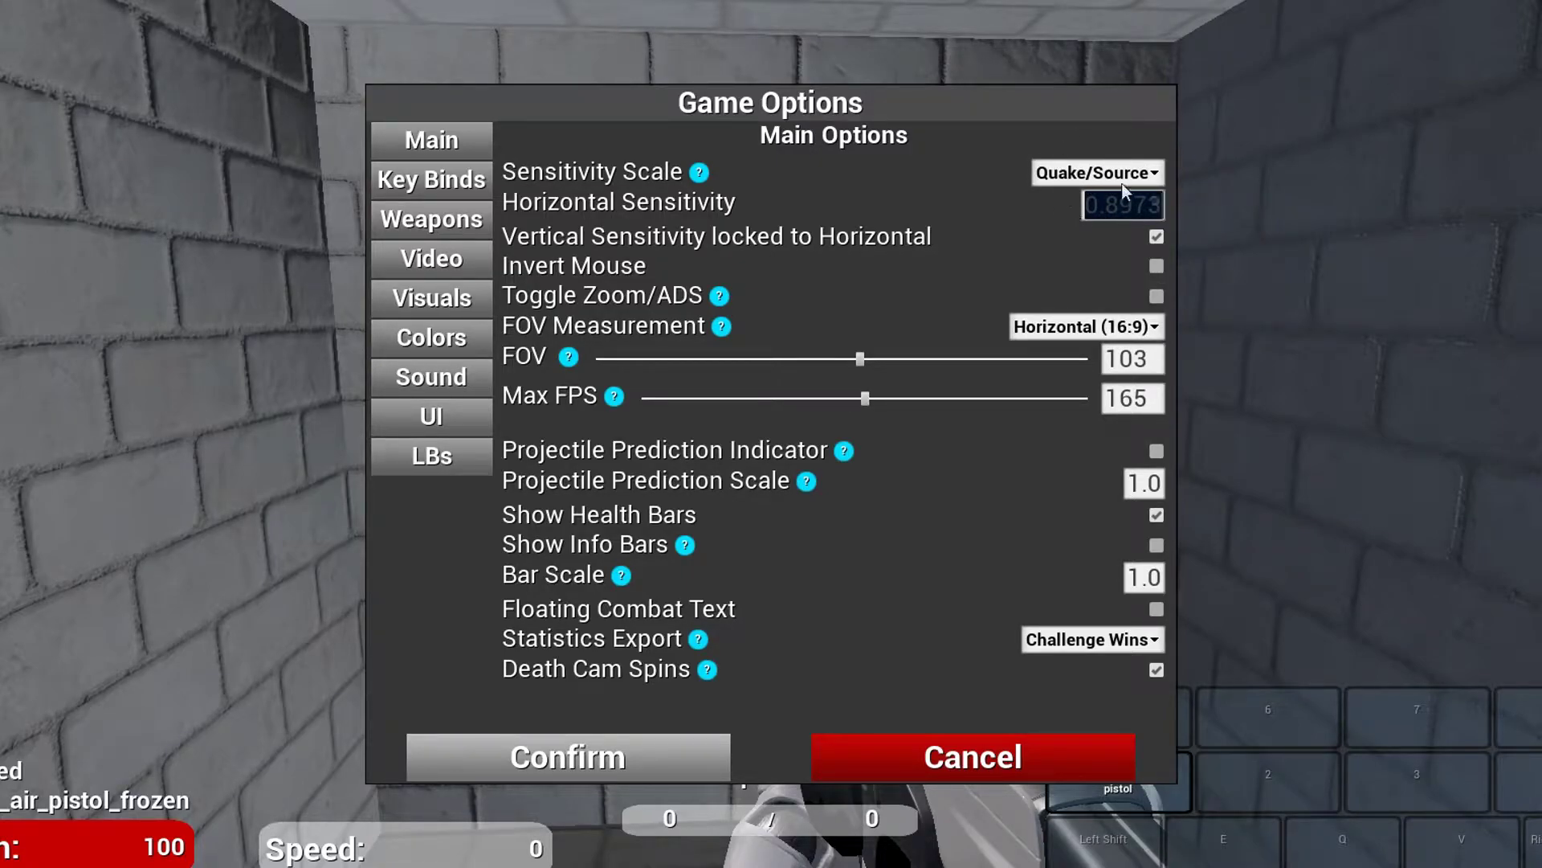
click(1101, 172)
click(1077, 341)
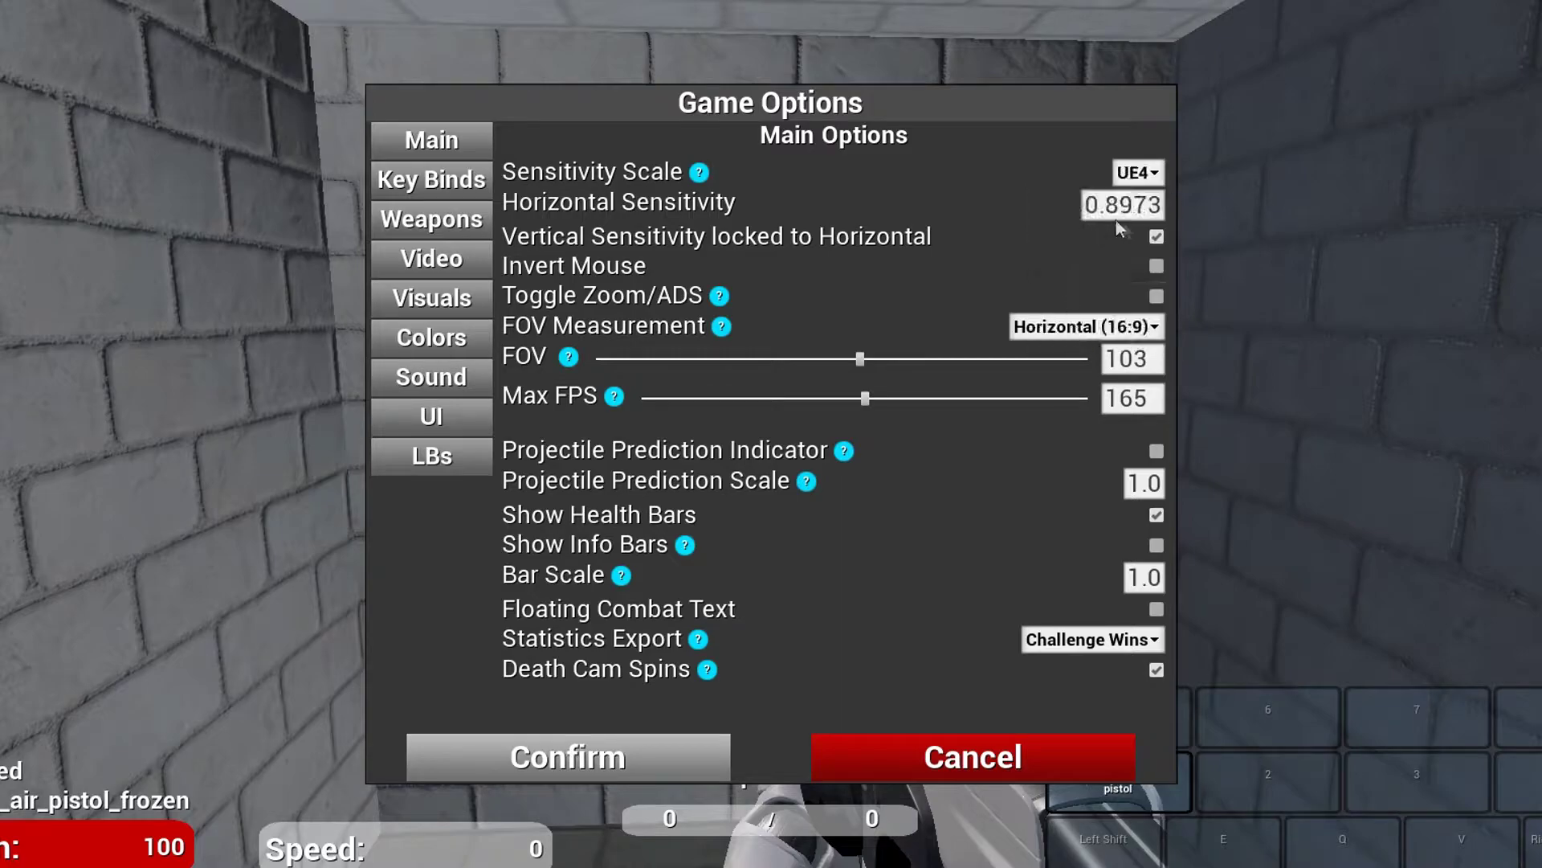
- Leave the FOV at 103 horizontal and set Max FPS to 165
click(1105, 326)
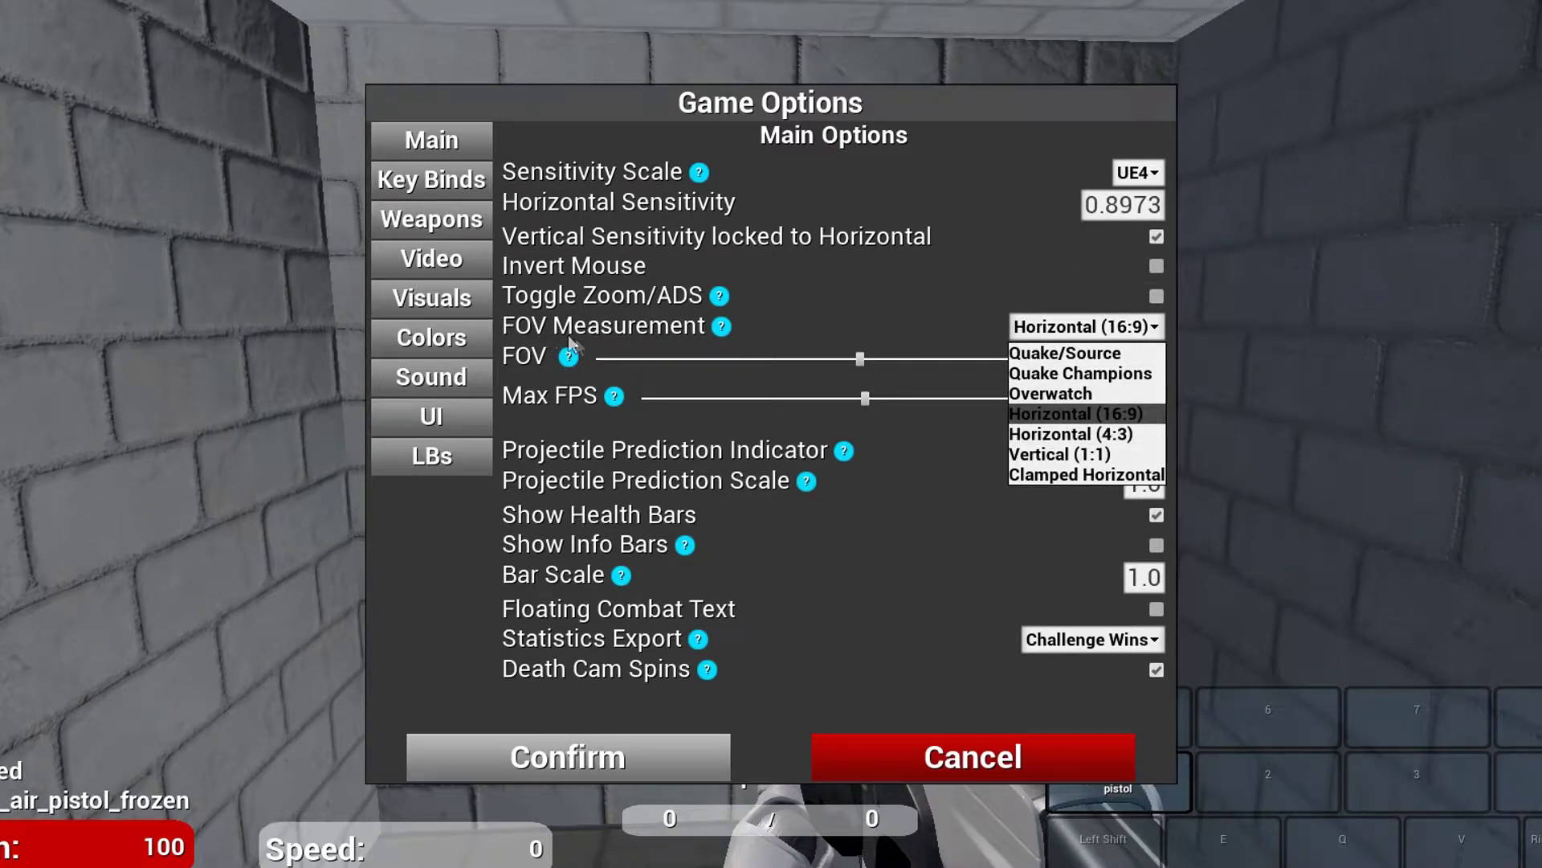
click(982, 312)
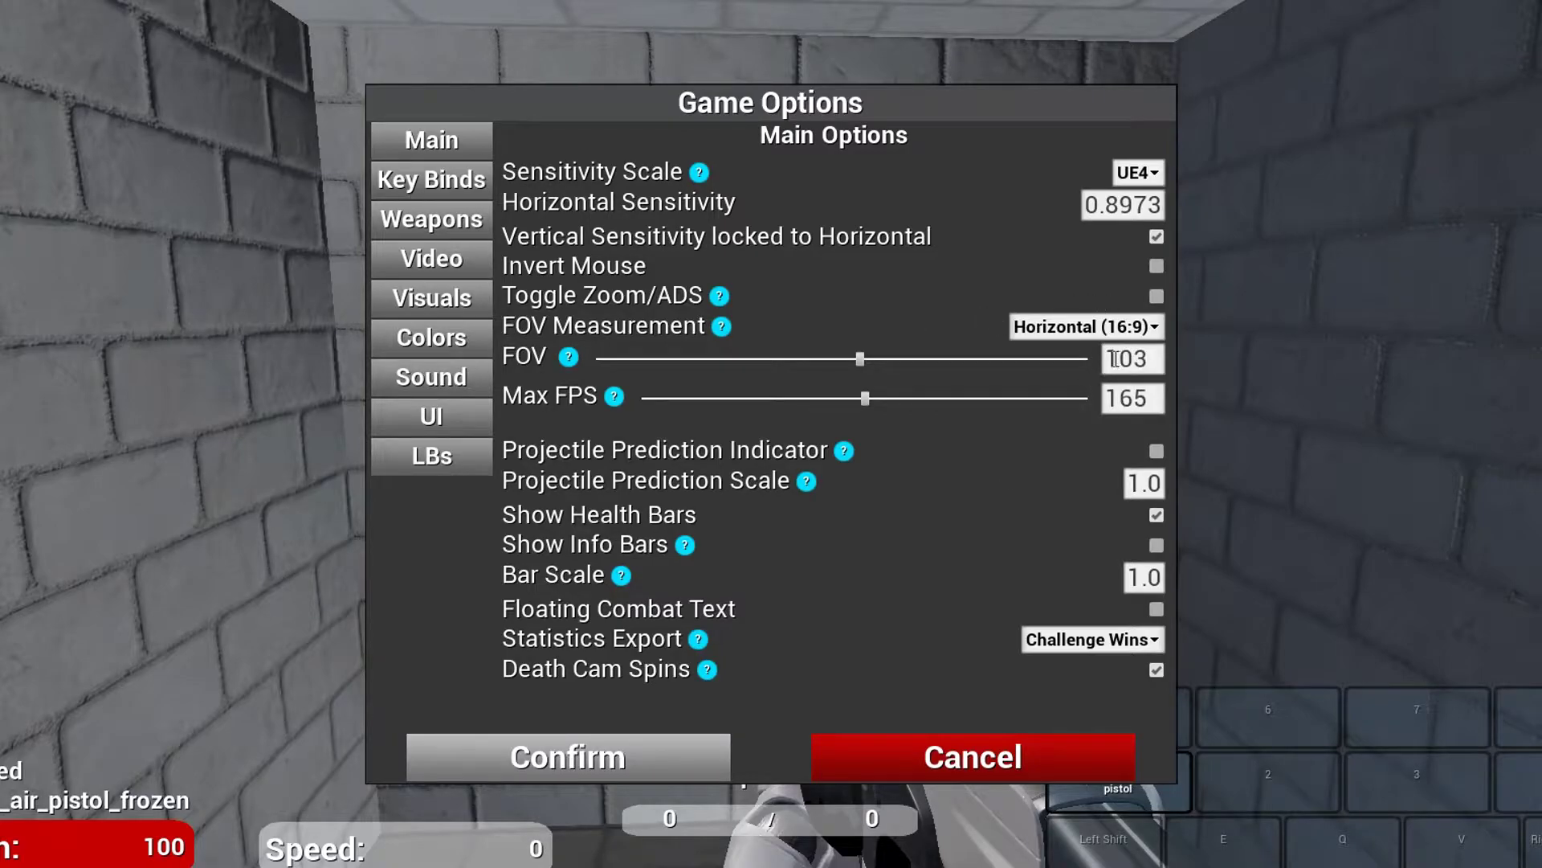
click(1156, 371)
click(915, 323)
click(1161, 400)
text(165)
click(1165, 400)
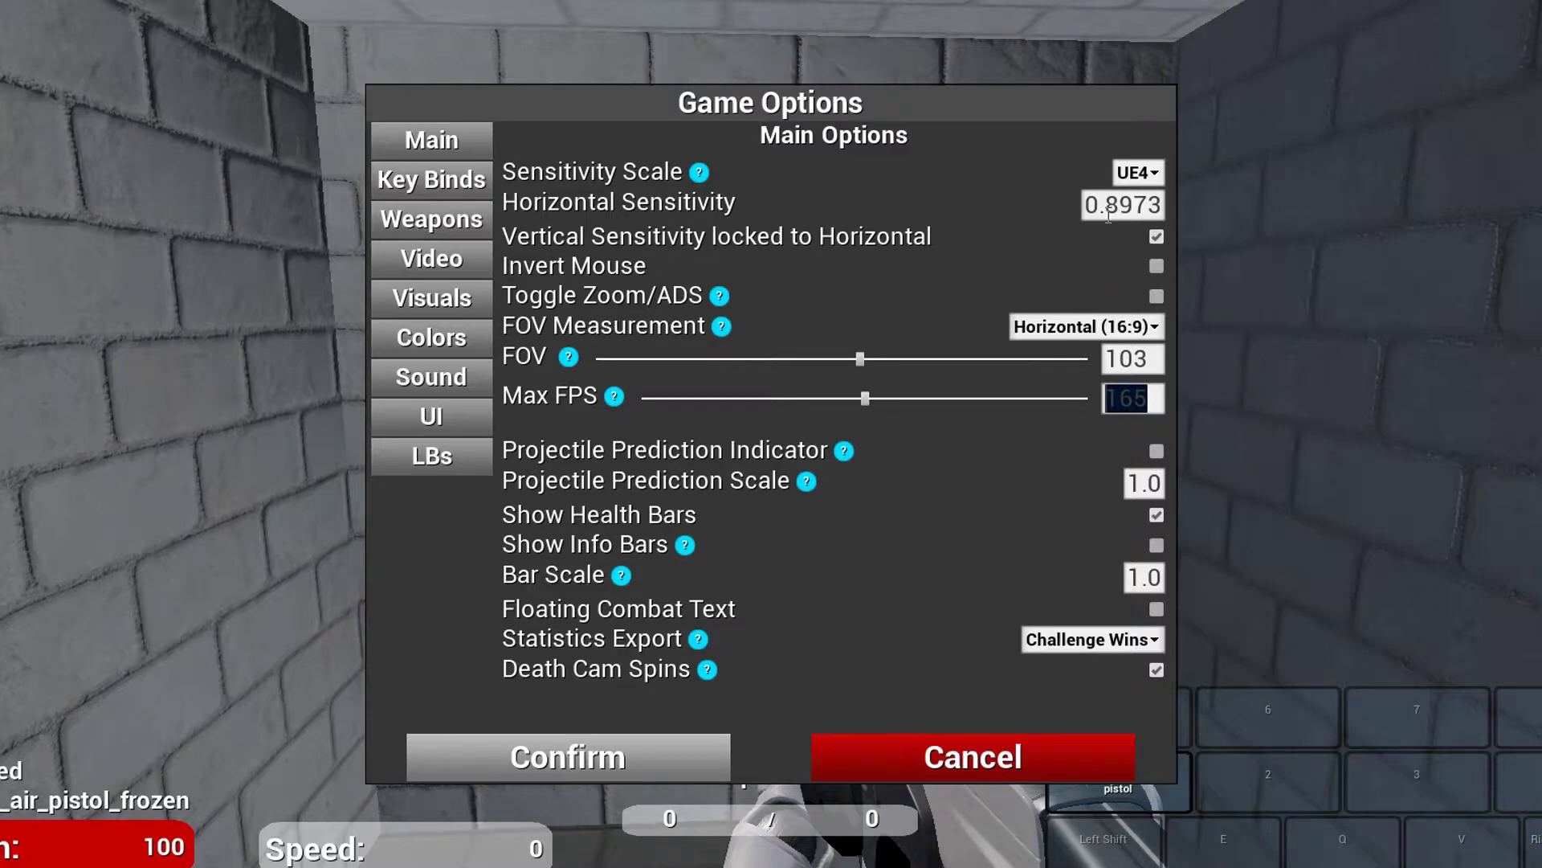
- Switch Game Options to the Key Binds page listing W, S, A, D movement keys
click(427, 180)
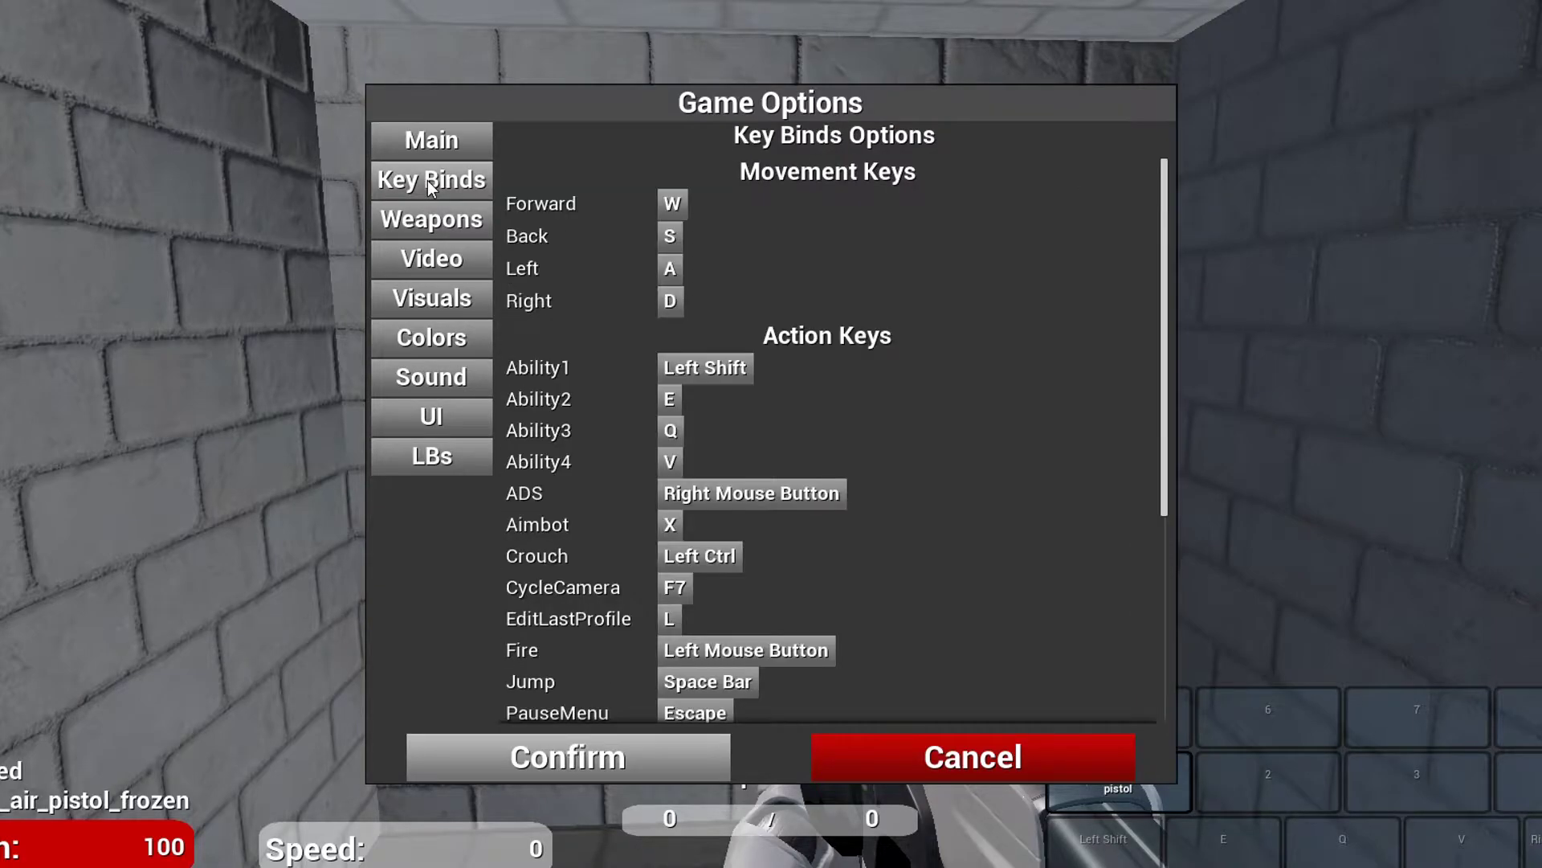
- Review the key binds, then turn off Hide Weapon in the Weapons options
scroll(683, 203, down, 3)
scroll(742, 200, up, 3)
scroll(831, 336, down, 5)
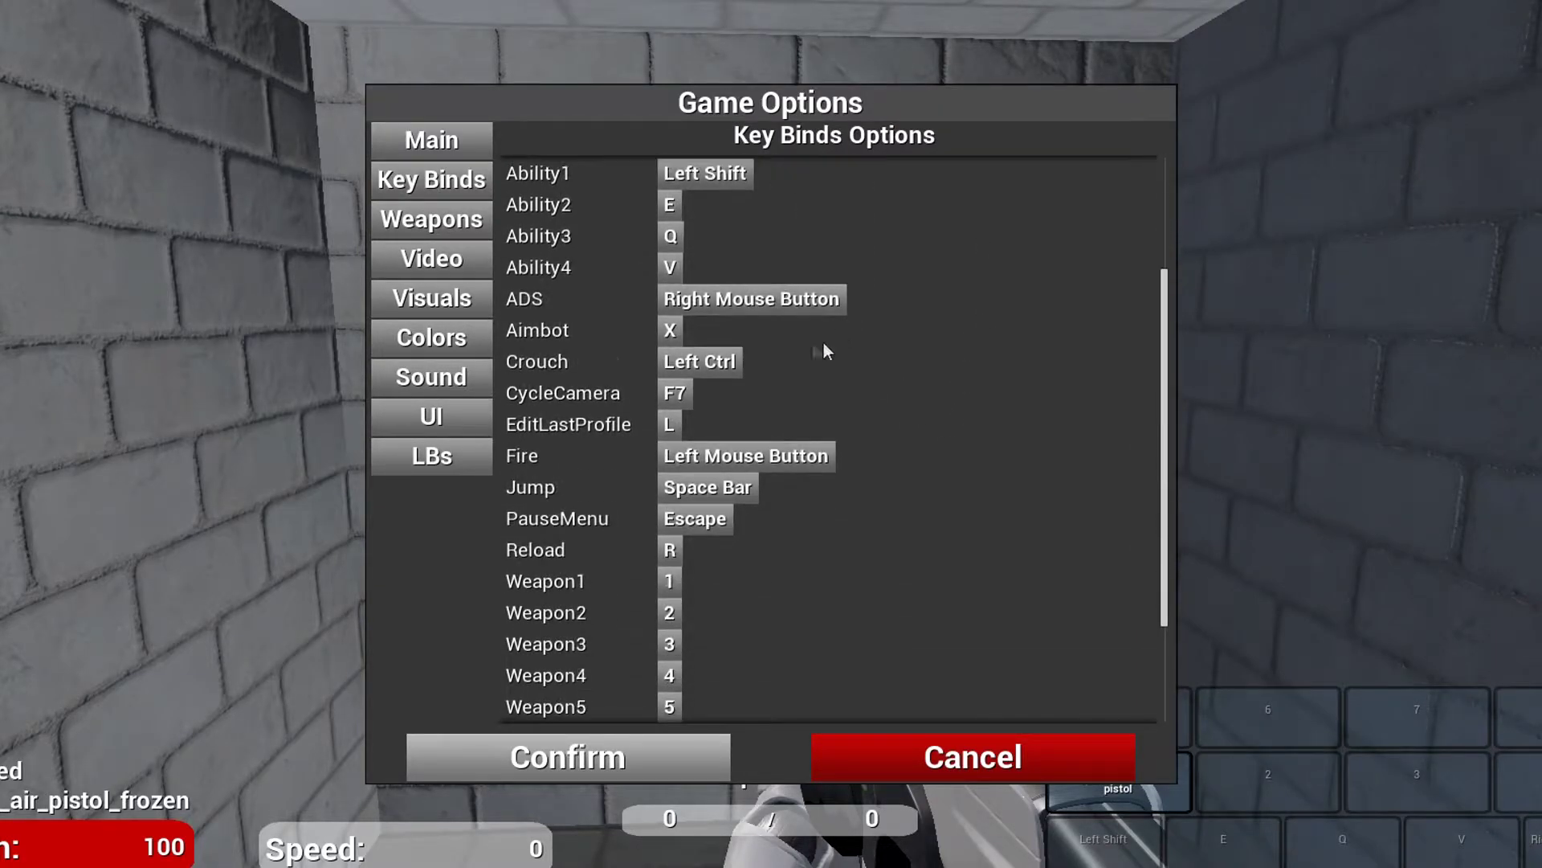
scroll(637, 317, up, 3)
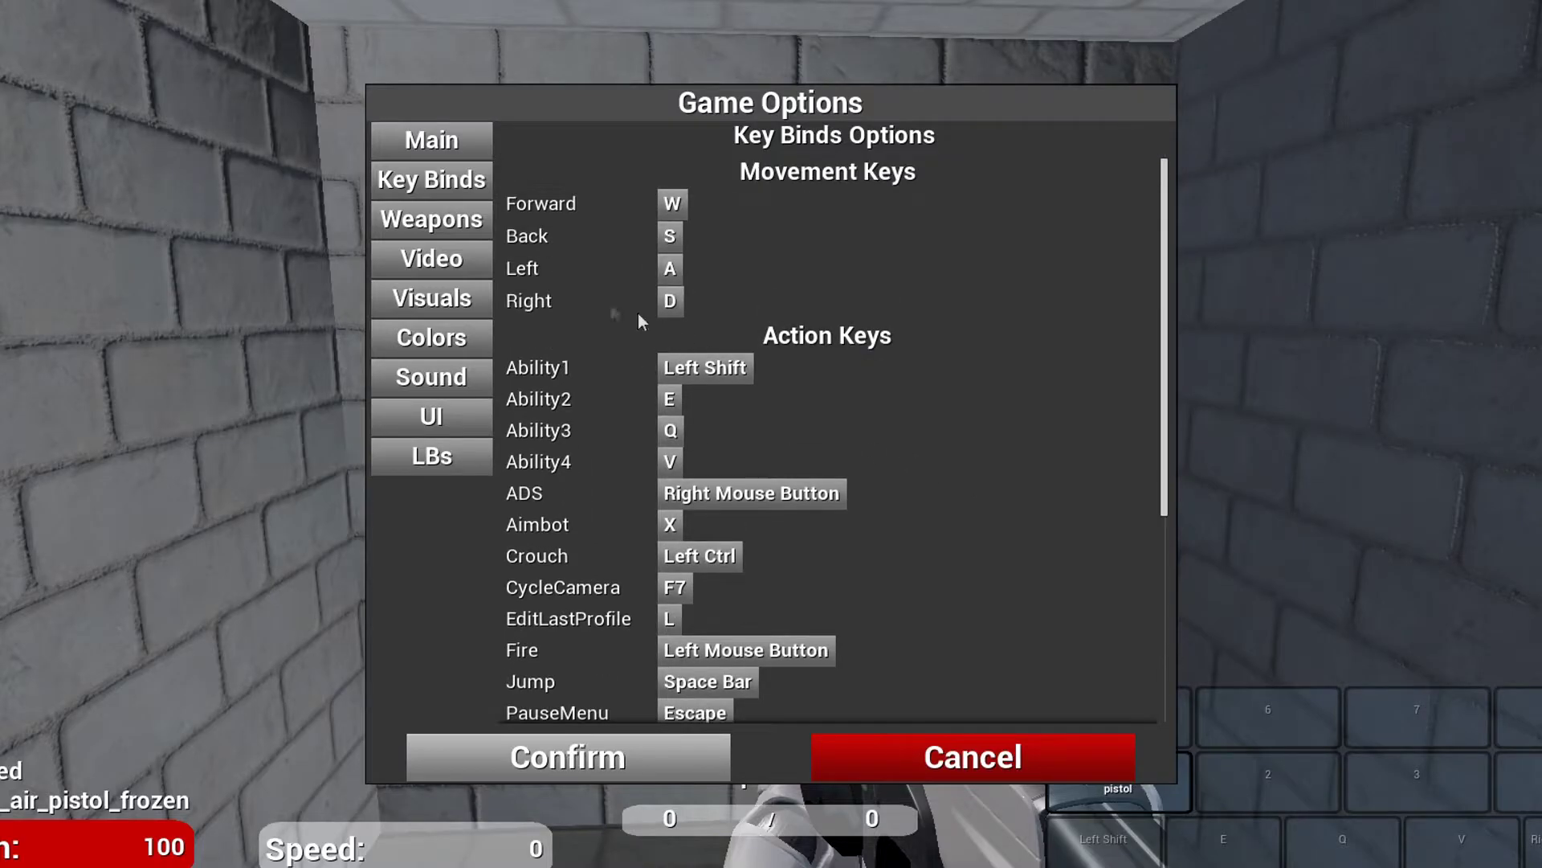
click(447, 218)
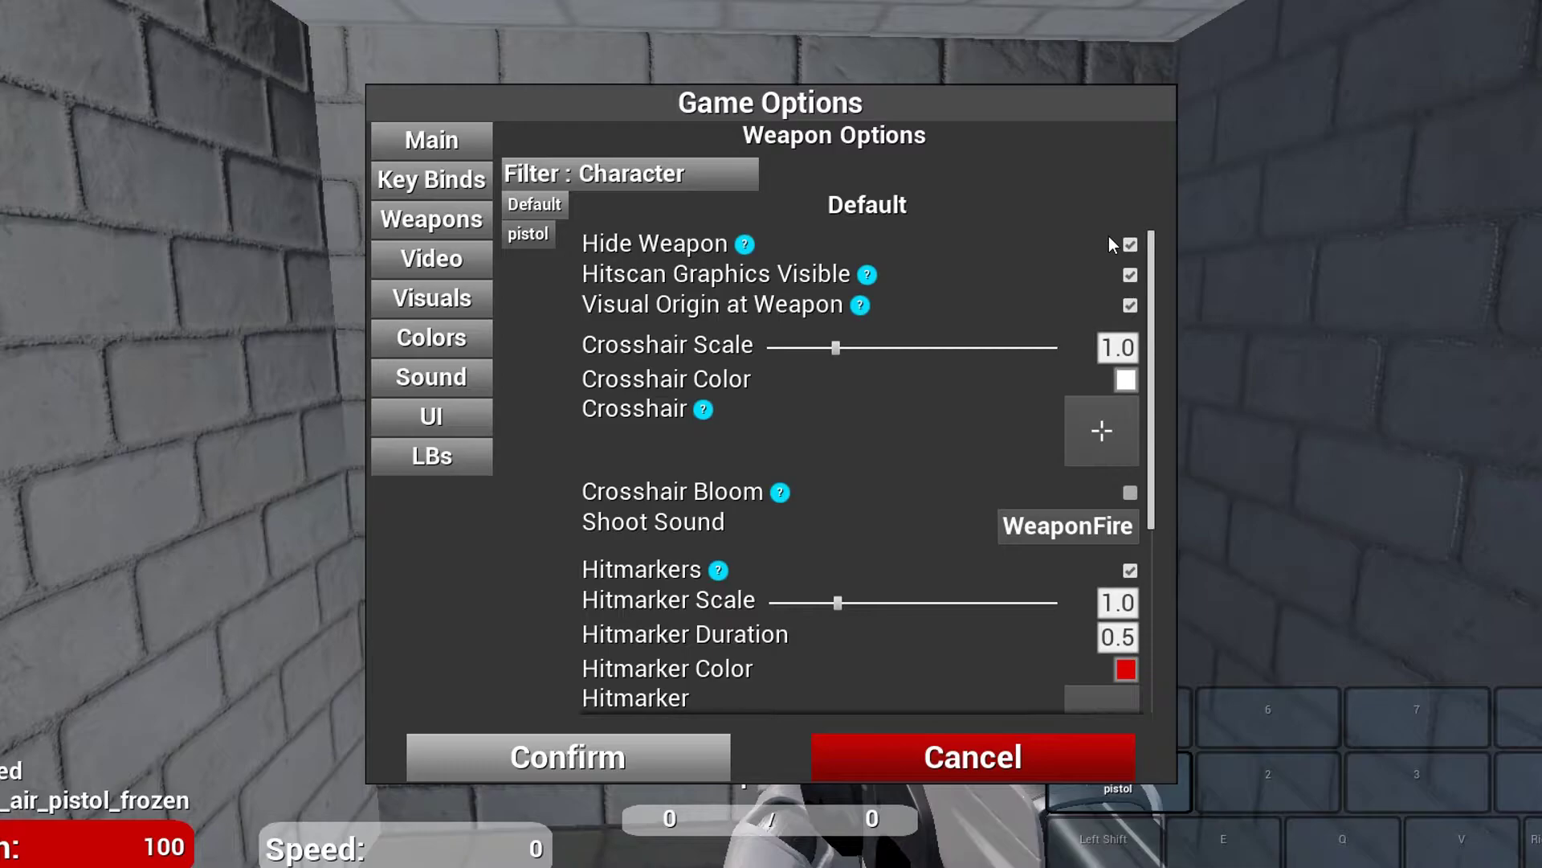
click(1130, 243)
- Open the crosshair picker, cancel it unchanged, and move on to Visual options
scroll(989, 392, down, 1)
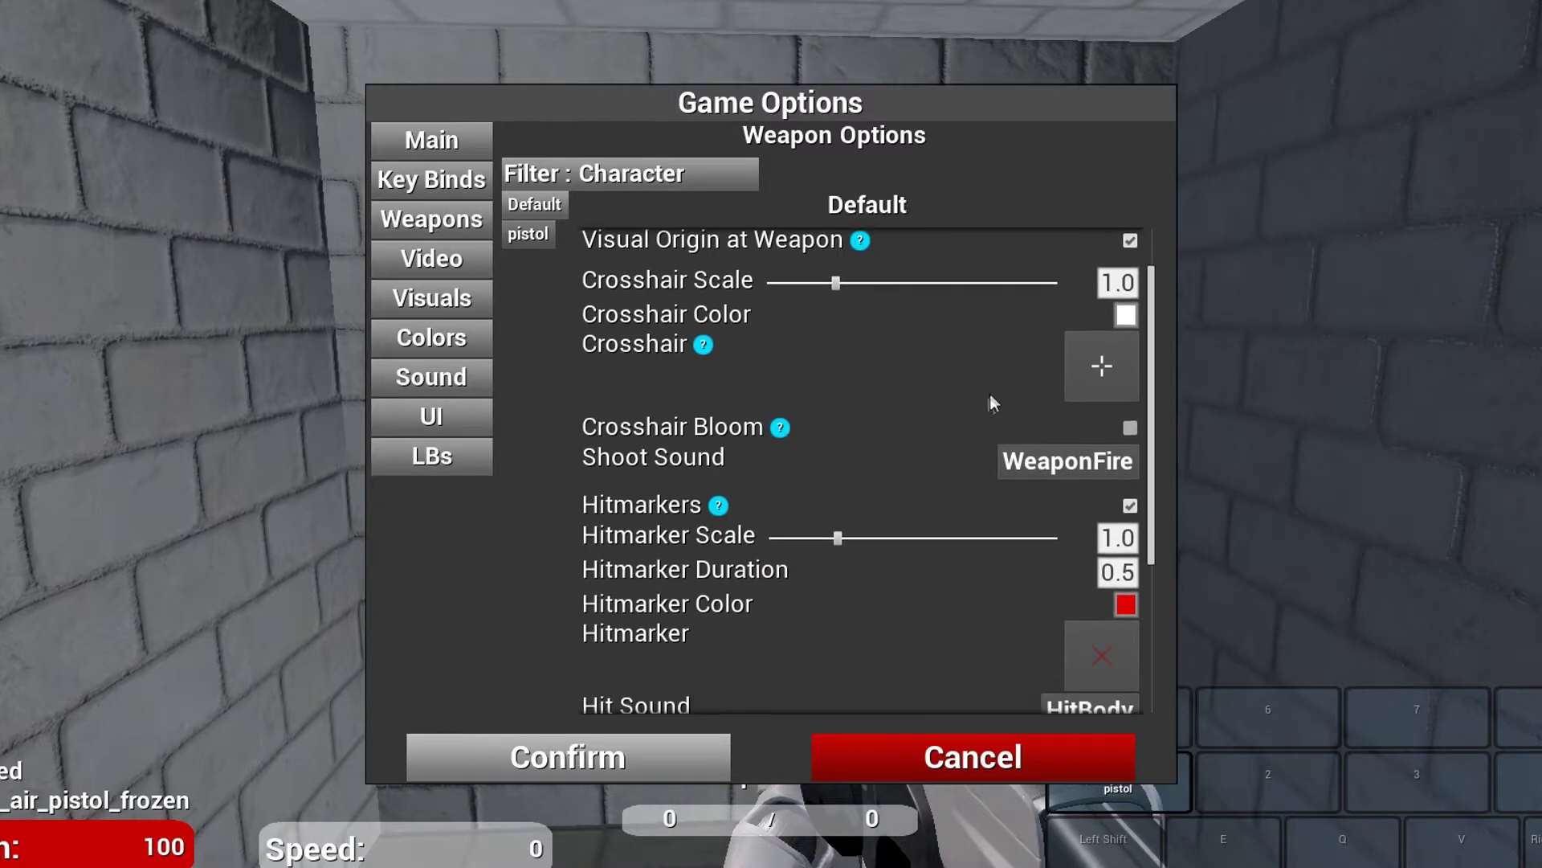
click(1106, 369)
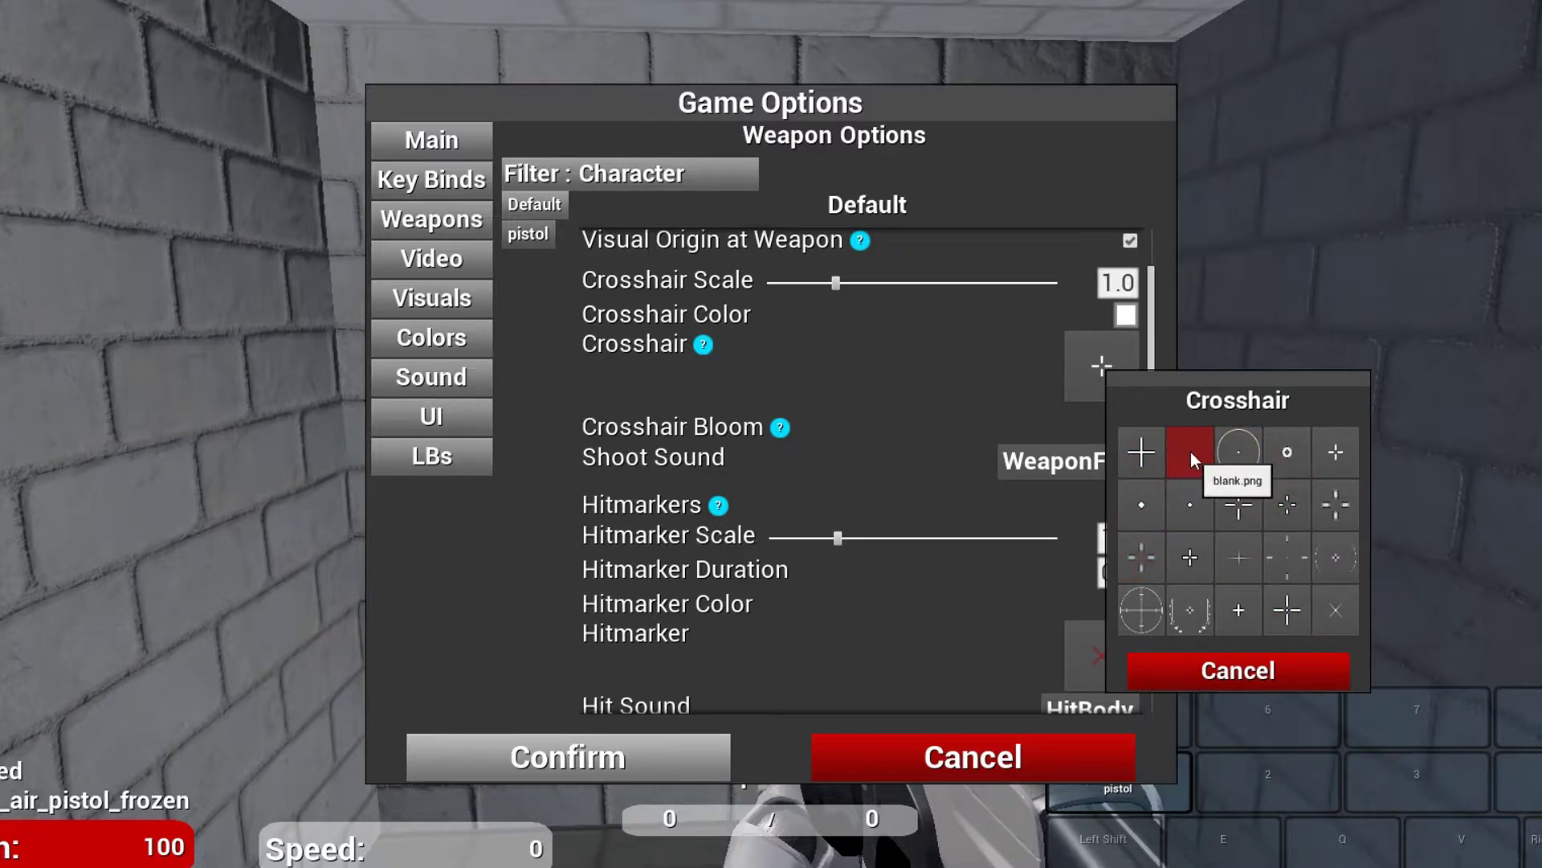
click(1176, 666)
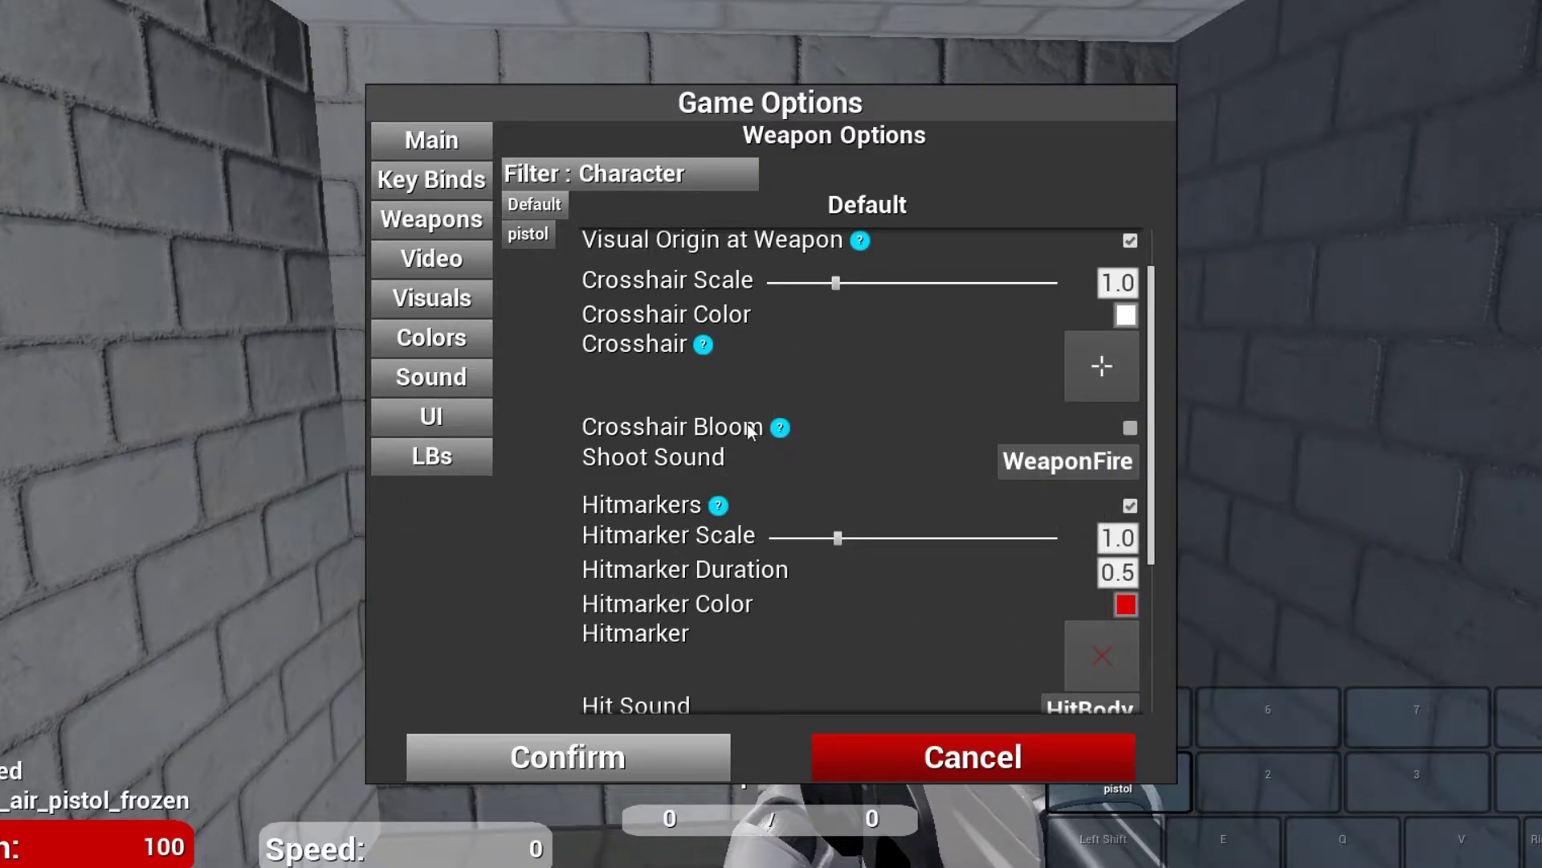
scroll(787, 377, up, 1)
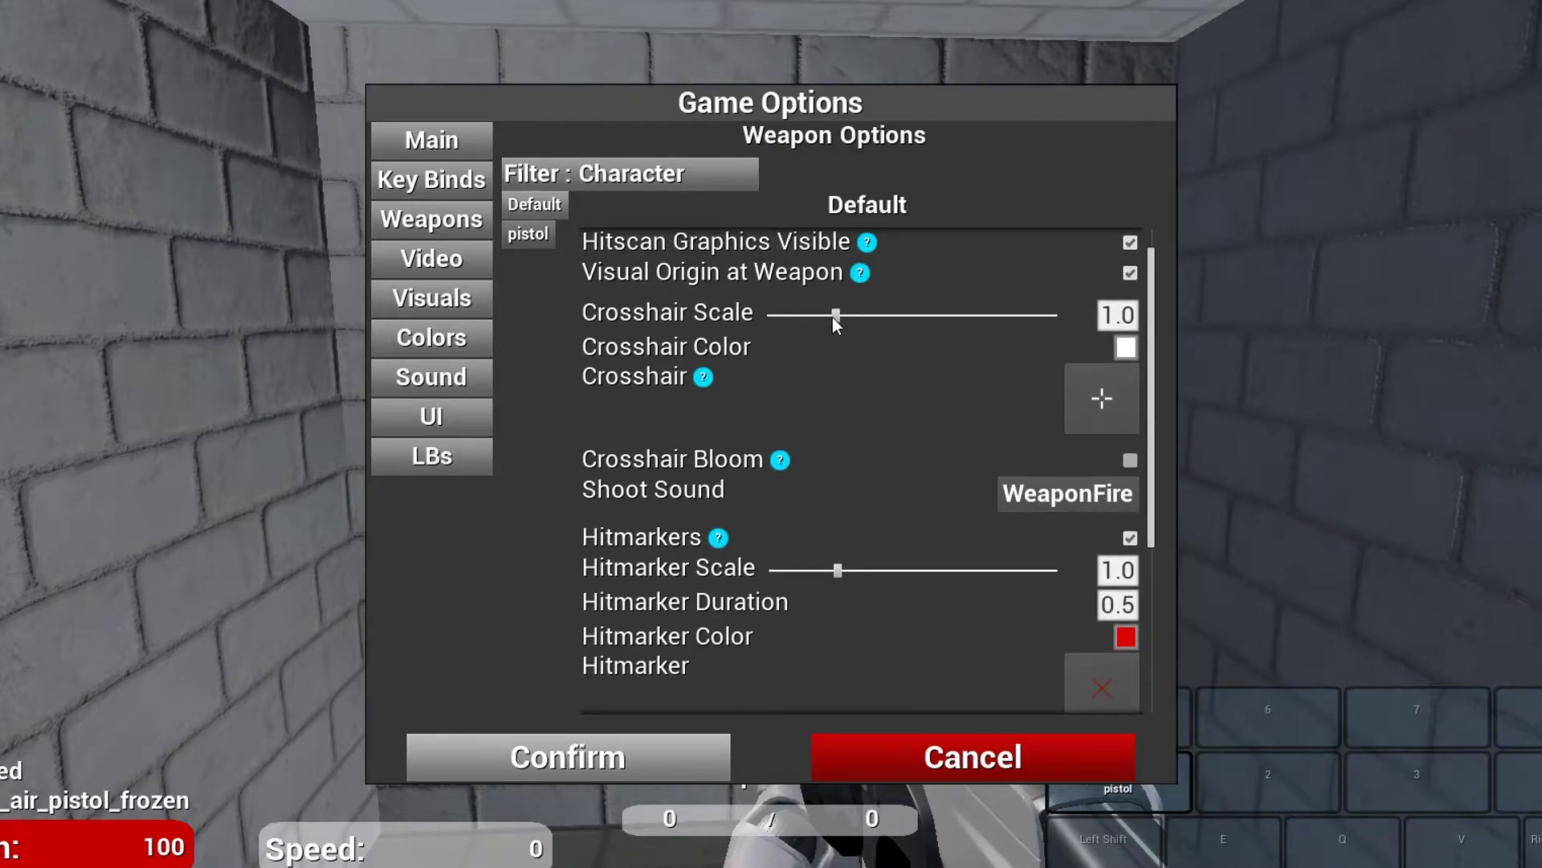
click(446, 304)
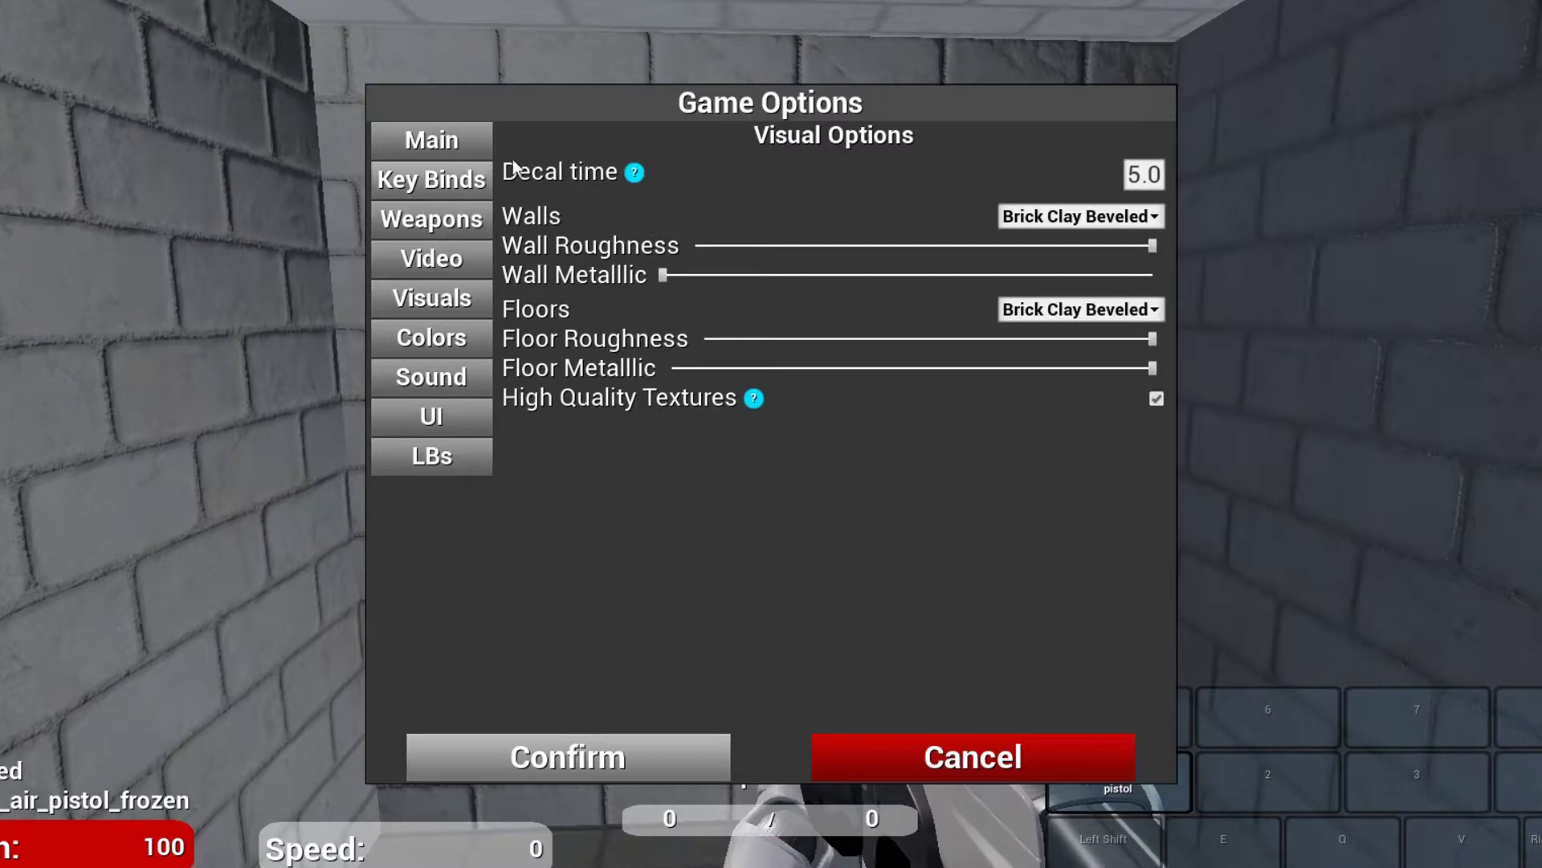
- Try Brick Clay New, Cobblestone Pebble, Cobblestone Smooth and Ground Moss walls, then restore Brick Clay Beveled
click(1103, 225)
click(1078, 258)
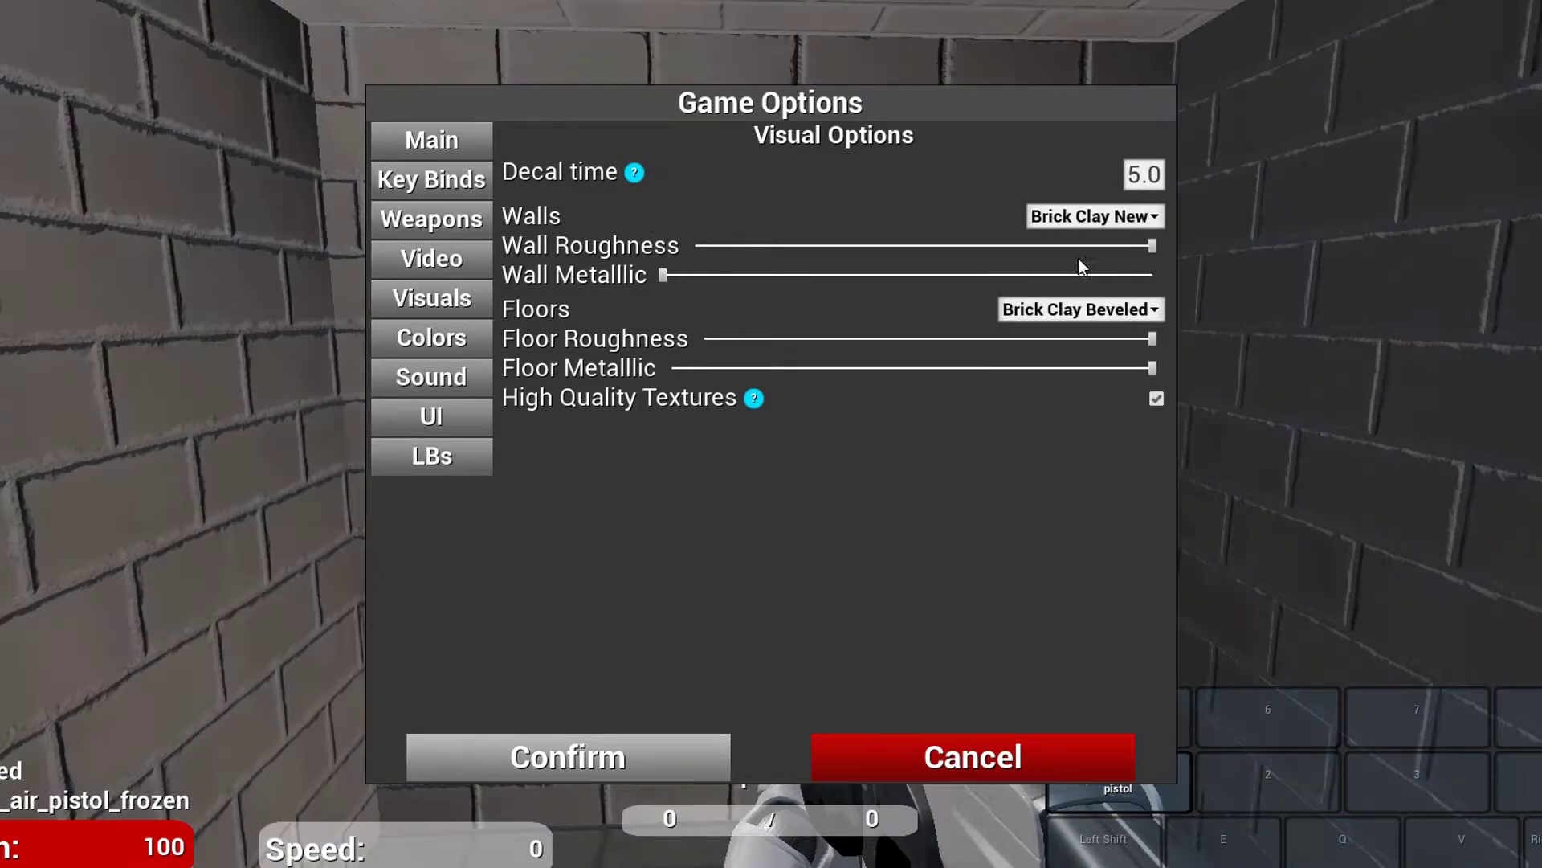
click(1136, 223)
click(1093, 344)
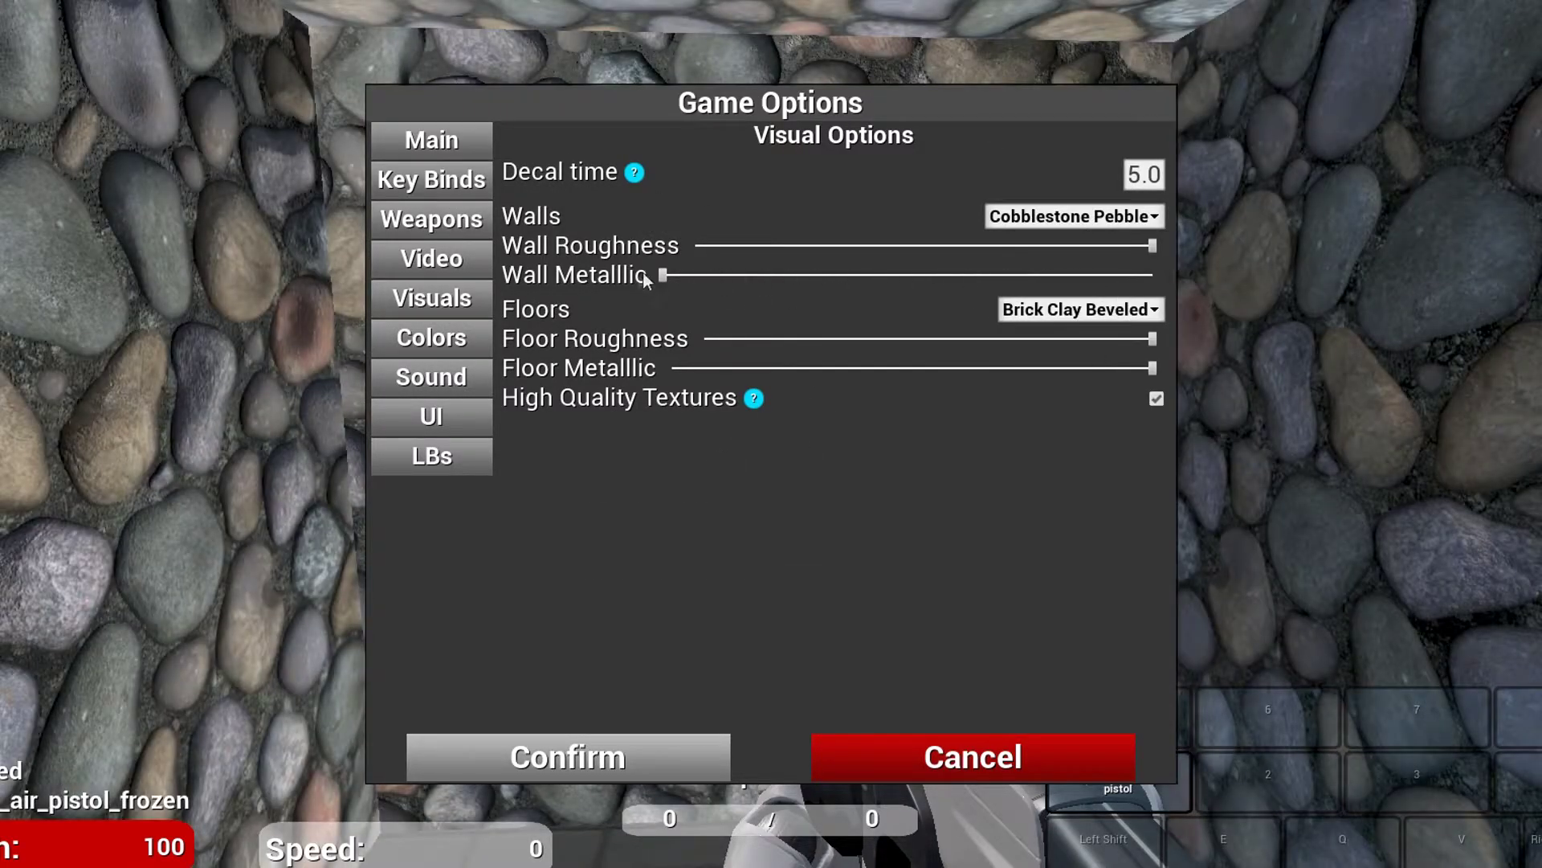
click(1082, 217)
click(1060, 383)
click(1074, 215)
click(1067, 504)
click(1081, 223)
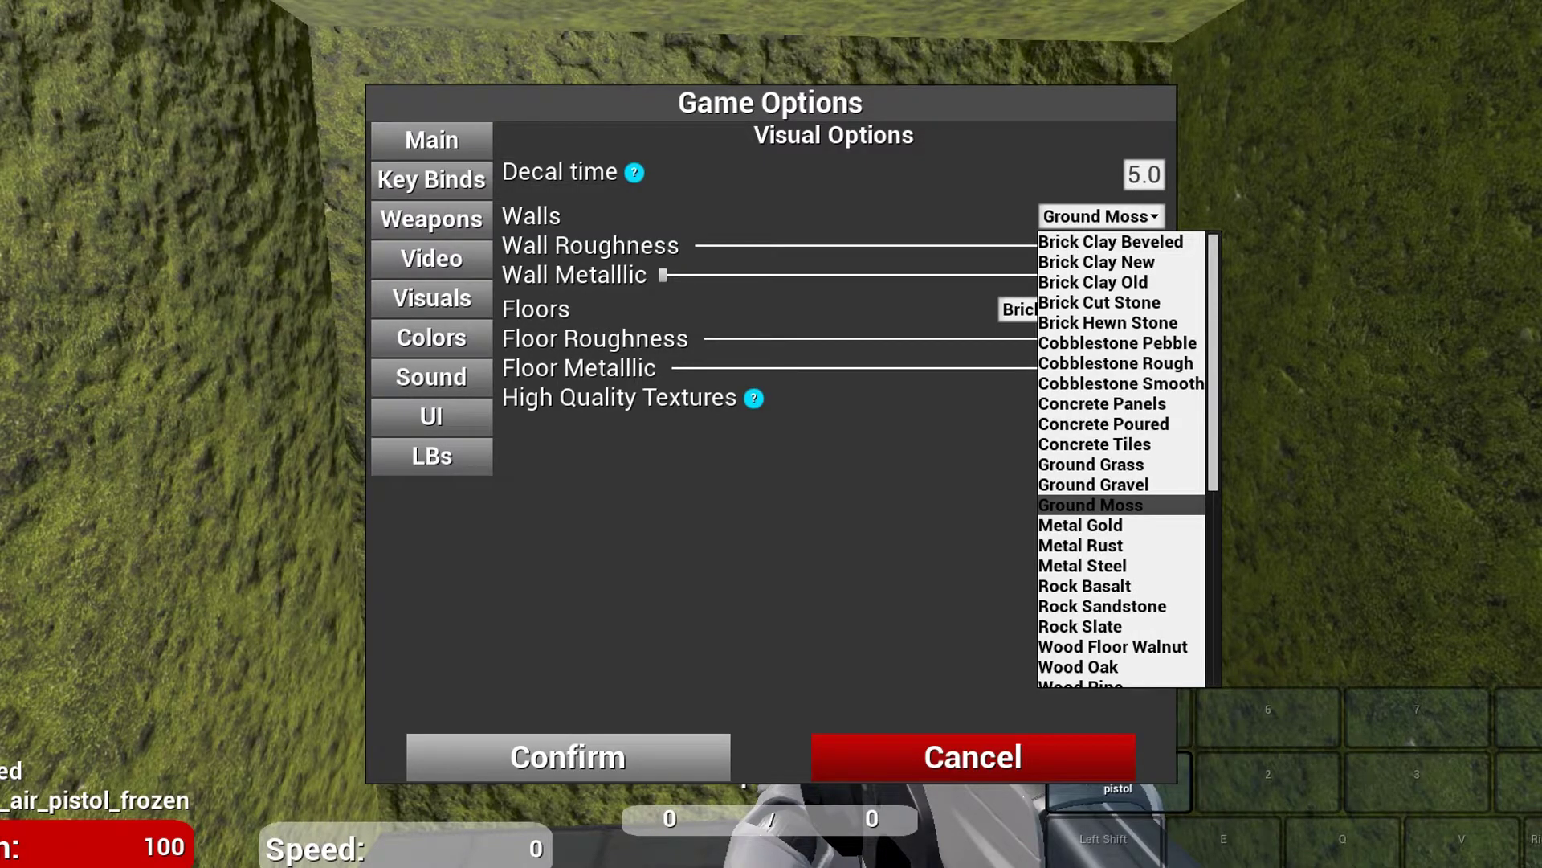
click(1159, 248)
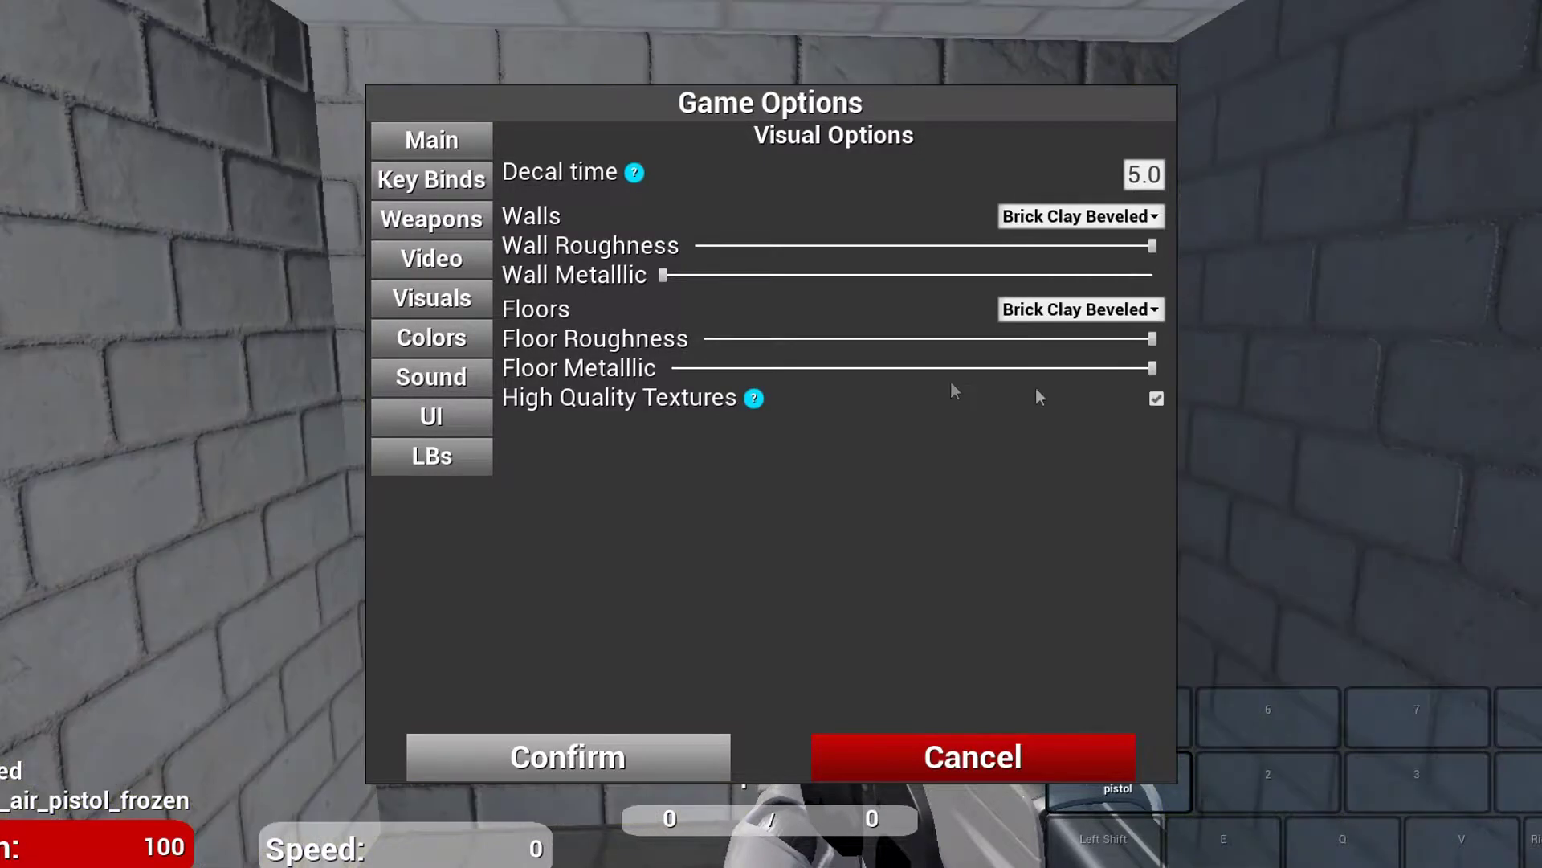
click(418, 337)
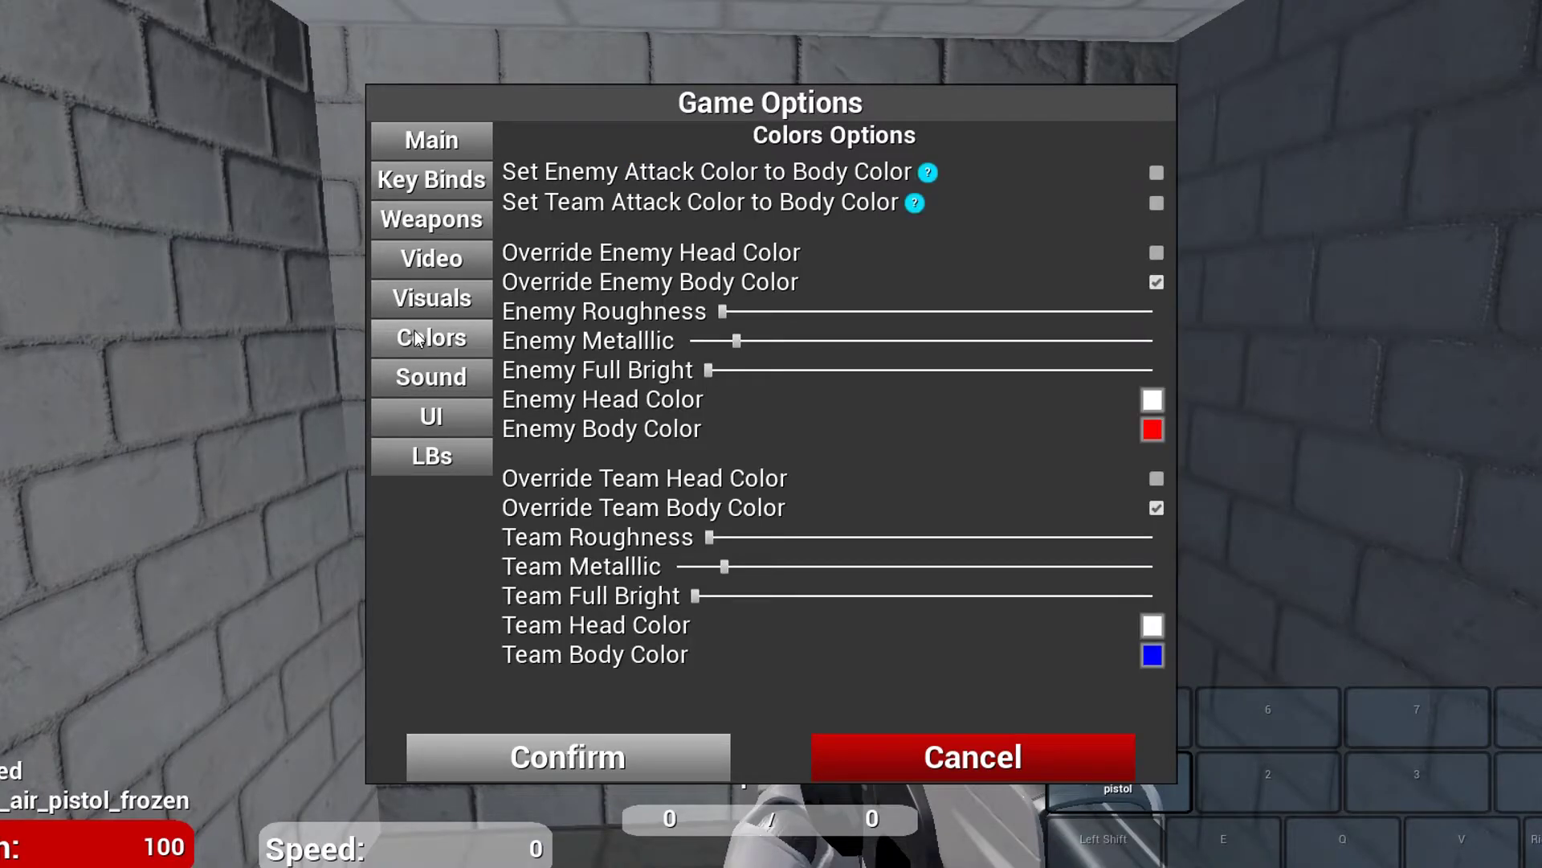
- Review the Visuals, Colors, Sound, UI and Leaderboards option pages
click(430, 299)
click(436, 334)
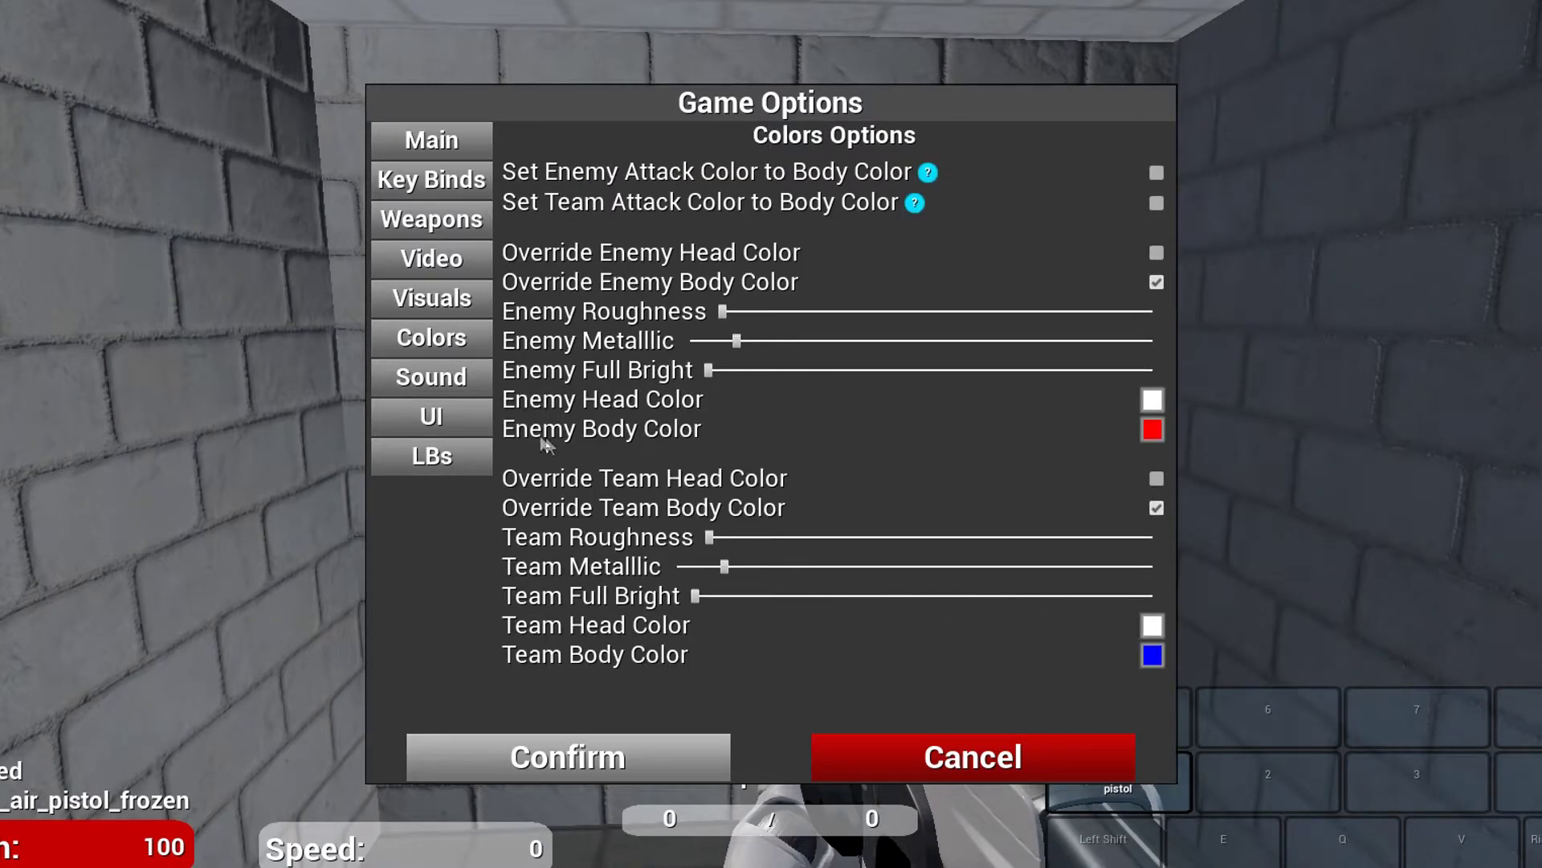
click(464, 382)
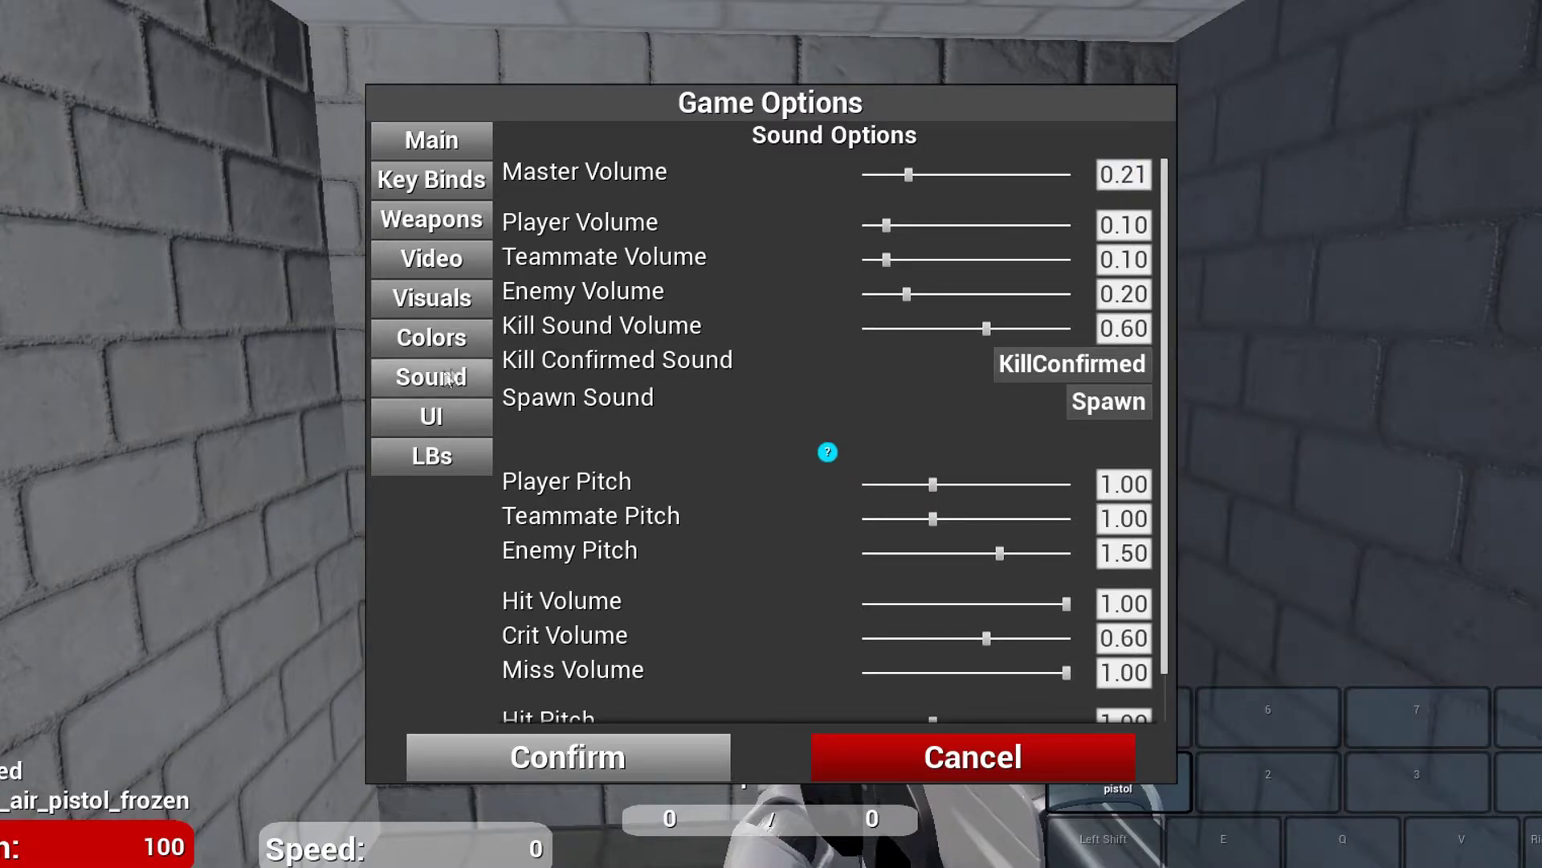
click(442, 419)
click(438, 456)
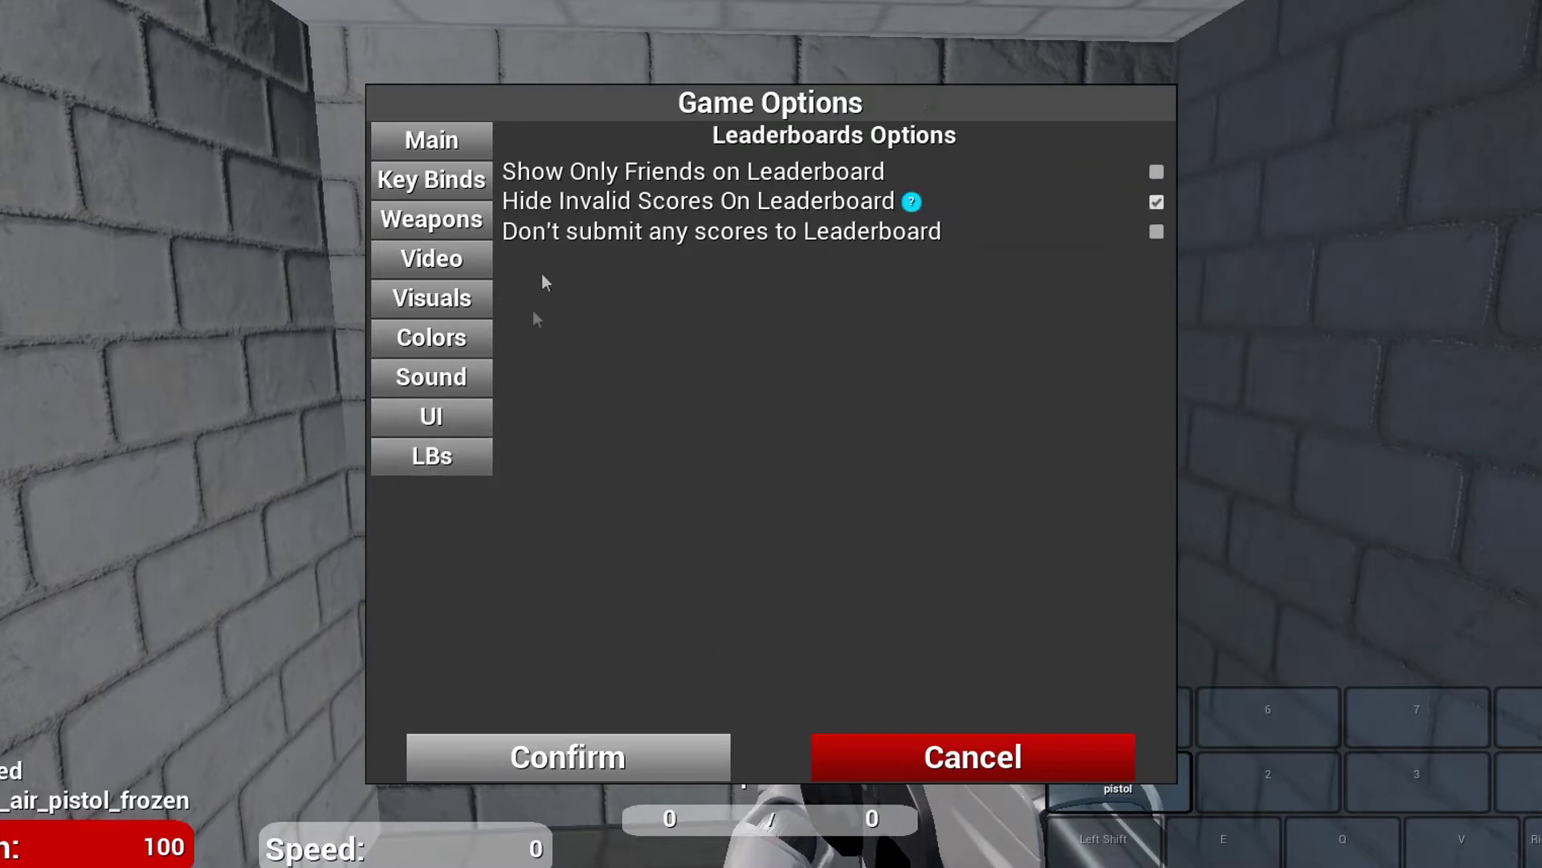
click(479, 423)
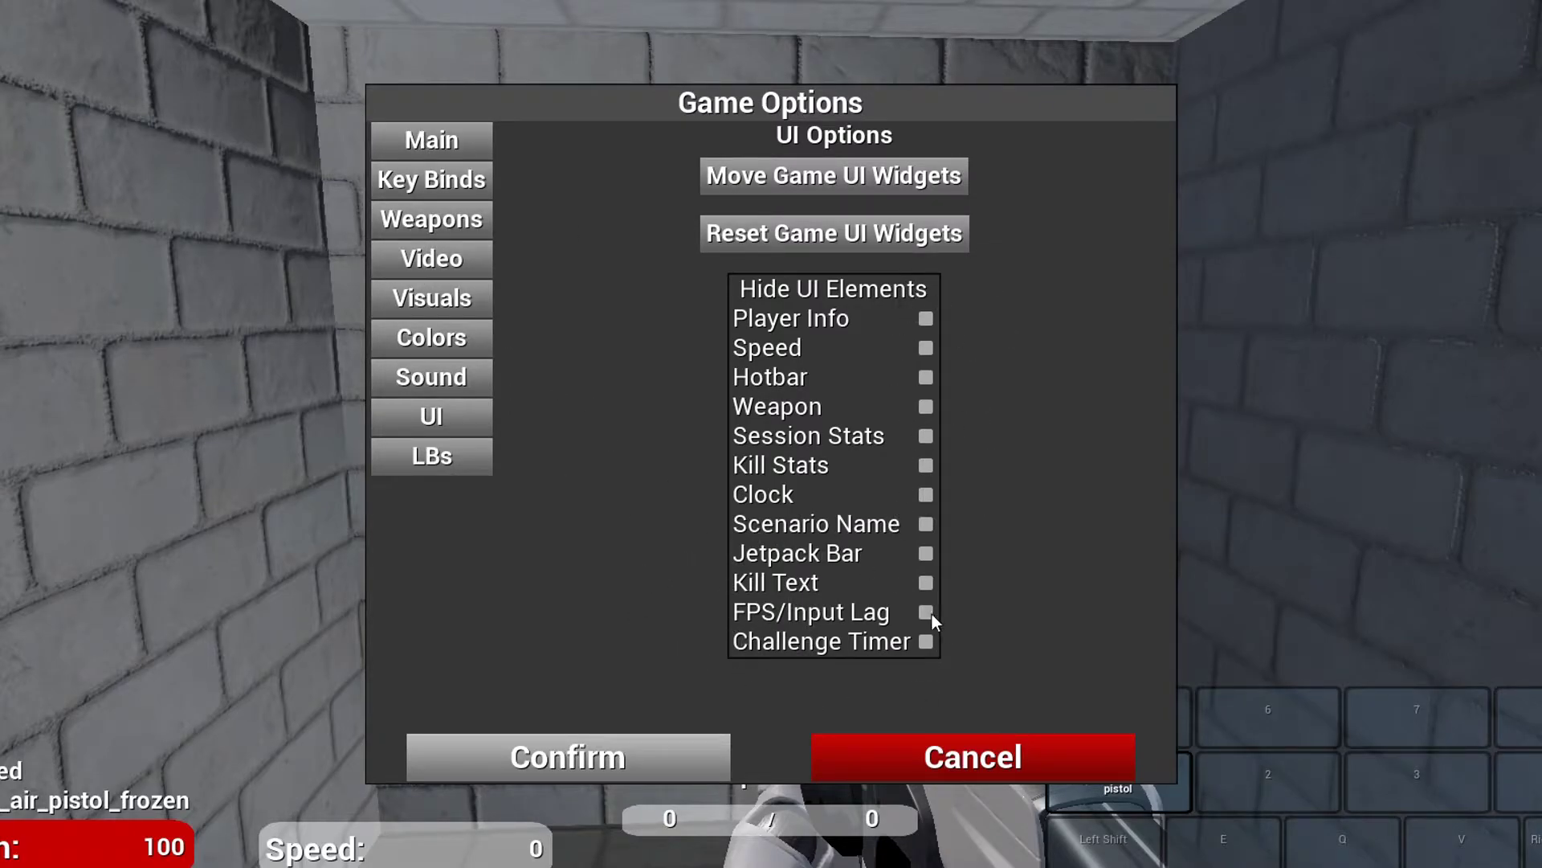
- Confirm the options, resume the scenario, then pause and reopen Game Options
click(662, 743)
click(797, 457)
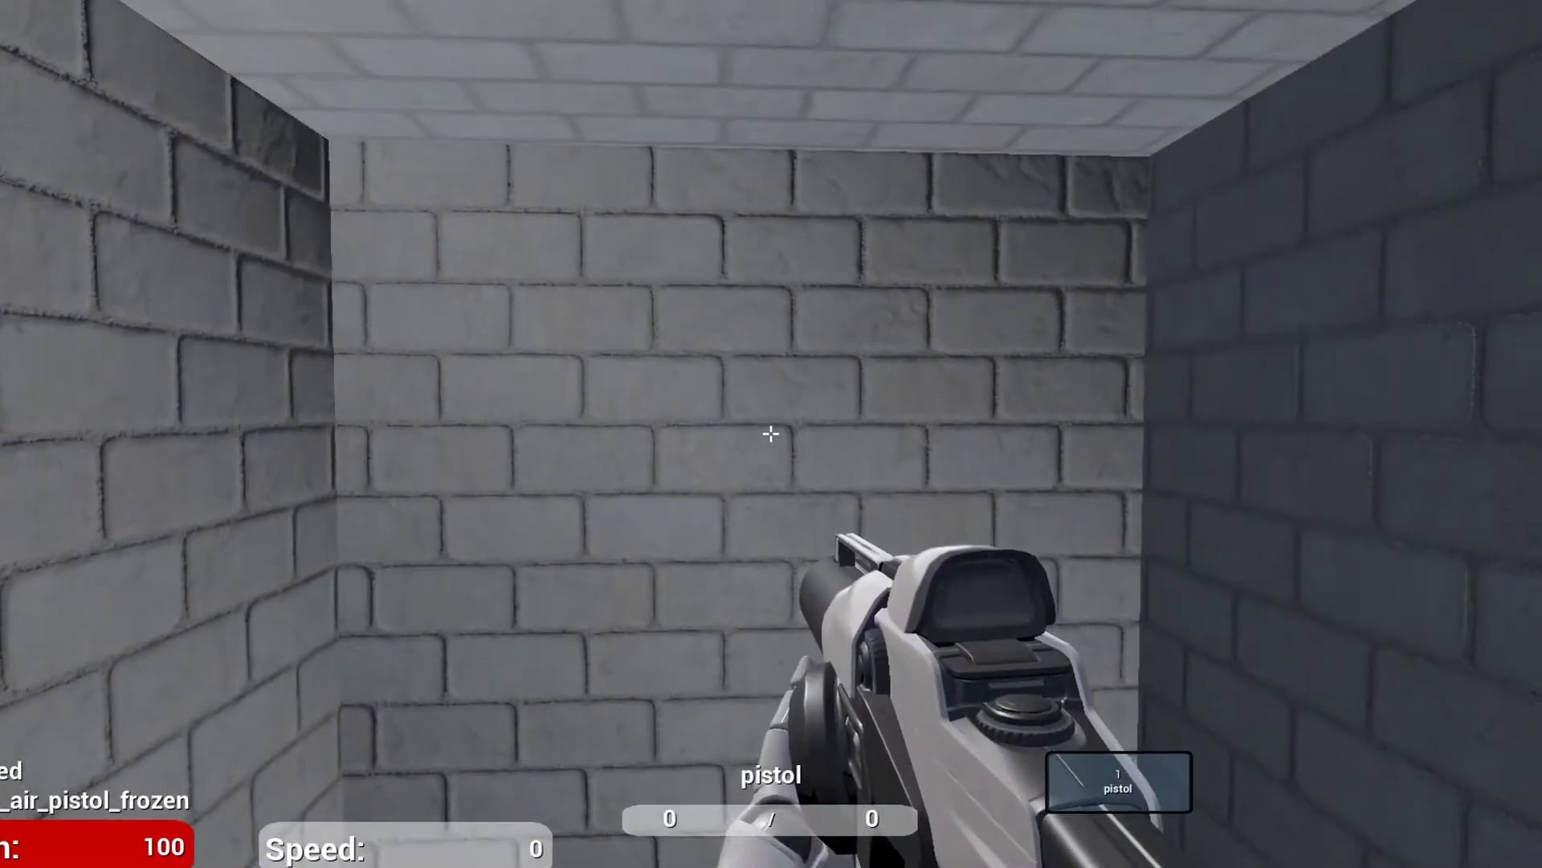
key(Escape)
click(774, 528)
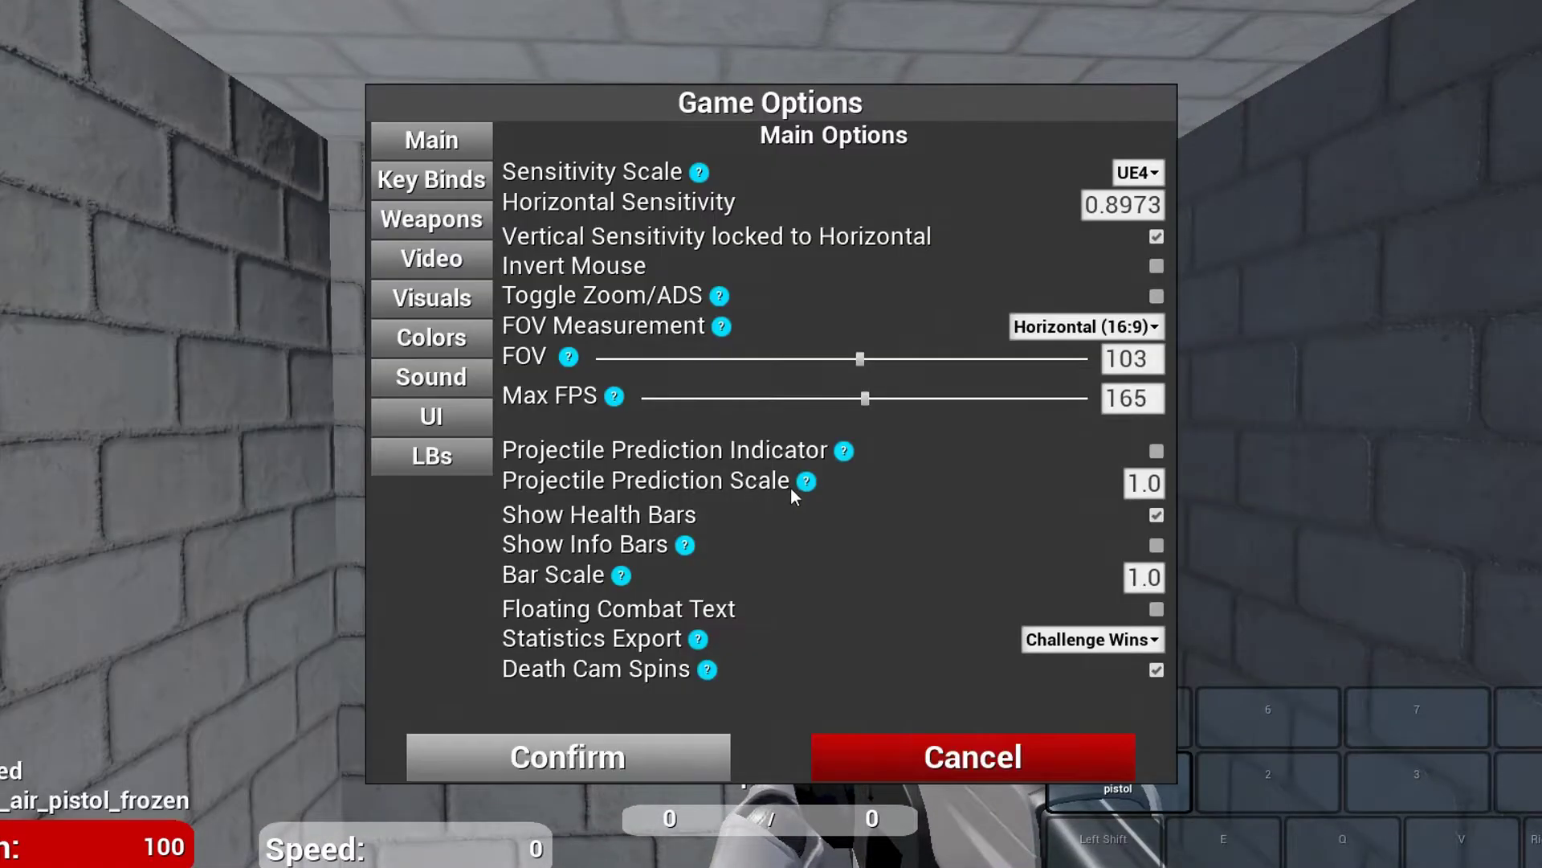